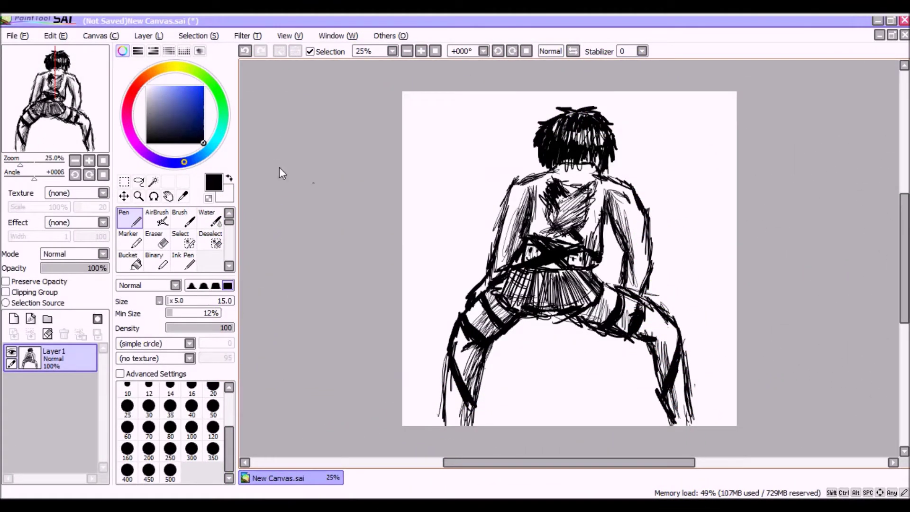
- Start a new blank canvas from the File menu's New command
{"action": "left_click", "coordinate": [21, 36]}
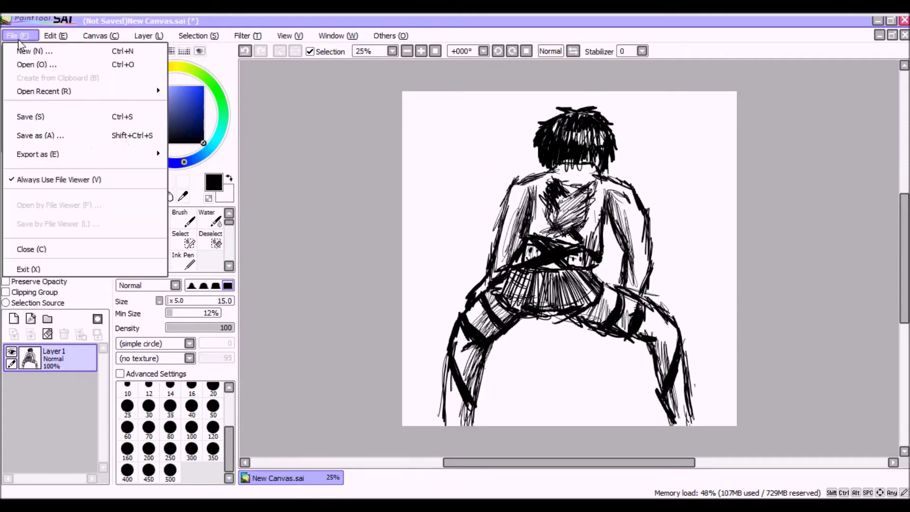
{"action": "left_click", "coordinate": [70, 54]}
- Confirm the new canvas and zoom and recentre it in the view
{"action": "left_click", "coordinate": [268, 263]}
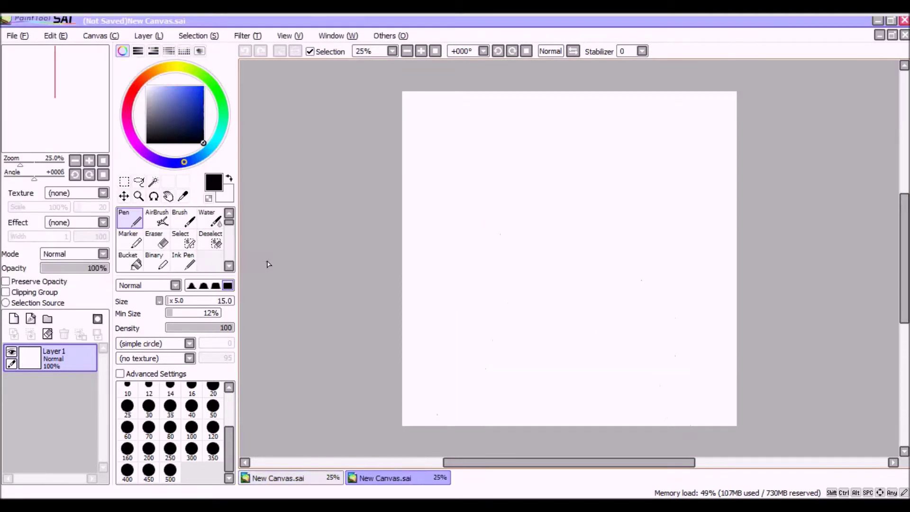
{"action": "left_click_drag", "start_coordinate": [85, 108], "coordinate": [110, 131]}
{"action": "left_click_drag", "start_coordinate": [23, 164], "coordinate": [24, 164]}
{"action": "left_click_drag", "start_coordinate": [36, 116], "coordinate": [27, 119]}
{"action": "left_click_drag", "start_coordinate": [21, 166], "coordinate": [20, 164]}
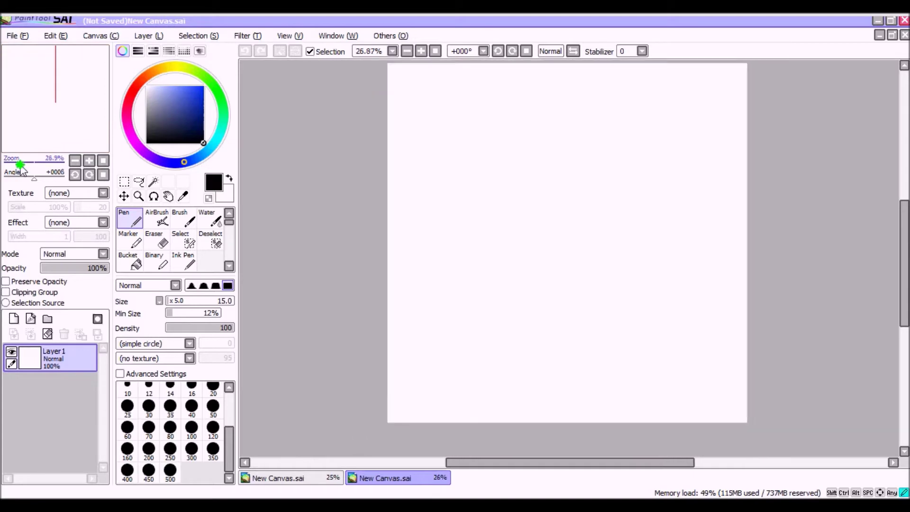
{"action": "left_click_drag", "start_coordinate": [51, 118], "coordinate": [73, 115]}
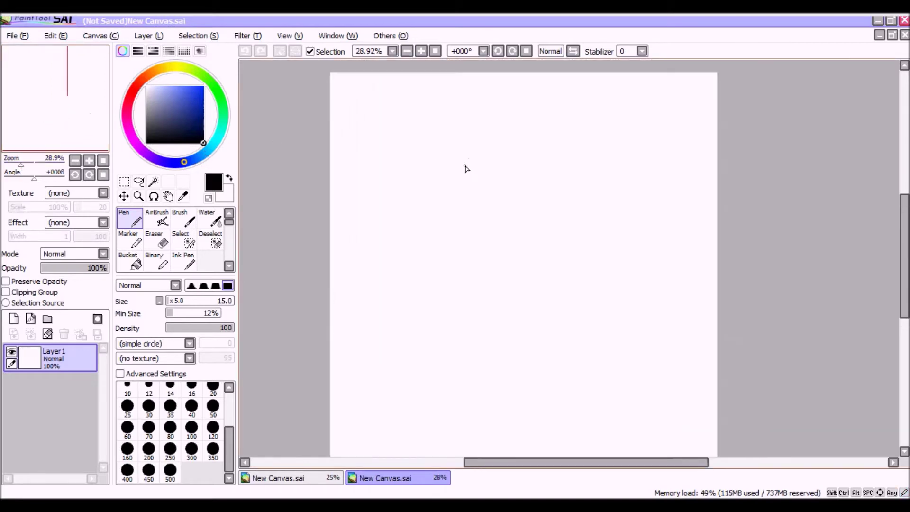
- Paint thick black letters 'ASK' with a 'J' beneath using the size-120 pen
{"action": "left_click_drag", "start_coordinate": [162, 302], "coordinate": [184, 301]}
{"action": "left_click_drag", "start_coordinate": [422, 230], "coordinate": [459, 184]}
{"action": "left_click_drag", "start_coordinate": [513, 137], "coordinate": [485, 228]}
{"action": "left_click_drag", "start_coordinate": [591, 112], "coordinate": [567, 228]}
{"action": "mouse_move", "coordinate": [618, 119]}
{"action": "left_mouse_down"}
{"action": "mouse_move", "coordinate": [563, 186]}
{"action": "mouse_move", "coordinate": [636, 232]}
{"action": "left_mouse_up"}
{"action": "mouse_move", "coordinate": [429, 287]}
{"action": "left_mouse_down"}
{"action": "mouse_move", "coordinate": [431, 349]}
{"action": "mouse_move", "coordinate": [358, 344]}
{"action": "left_mouse_up"}
{"action": "left_click_drag", "start_coordinate": [379, 289], "coordinate": [483, 263]}
- Letter 'APPY' after the J to spell 'JAPPY', then undo the last stroke
{"action": "left_click_drag", "start_coordinate": [478, 375], "coordinate": [522, 370]}
{"action": "left_click_drag", "start_coordinate": [472, 318], "coordinate": [521, 310]}
{"action": "mouse_move", "coordinate": [545, 263]}
{"action": "left_mouse_down"}
{"action": "mouse_move", "coordinate": [575, 282]}
{"action": "mouse_move", "coordinate": [555, 313]}
{"action": "left_mouse_up"}
{"action": "left_click_drag", "start_coordinate": [592, 242], "coordinate": [606, 349]}
{"action": "left_click_drag", "start_coordinate": [590, 247], "coordinate": [616, 294]}
{"action": "left_click_drag", "start_coordinate": [628, 250], "coordinate": [687, 225]}
{"action": "left_click_drag", "start_coordinate": [687, 225], "coordinate": [726, 256]}
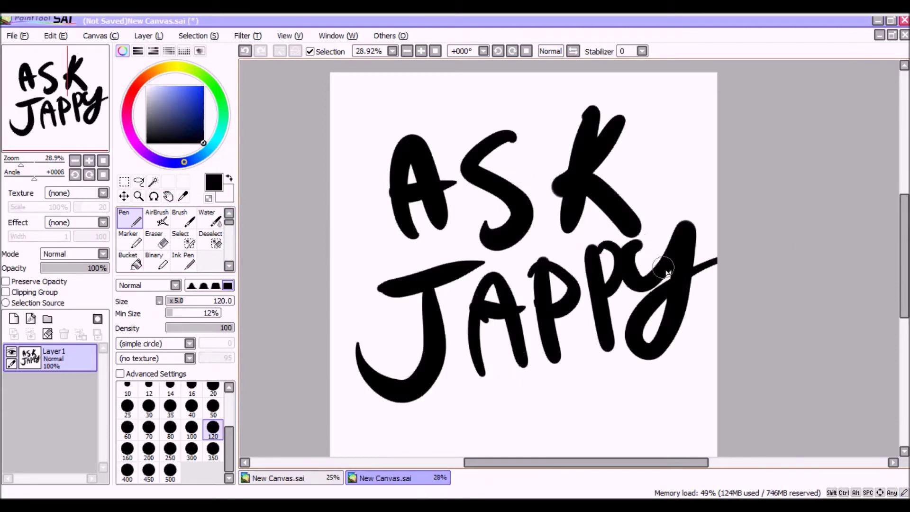
{"action": "left_click", "coordinate": [246, 51]}
- Undo every remaining letter until the new canvas is blank
{"action": "left_click", "coordinate": [246, 50]}
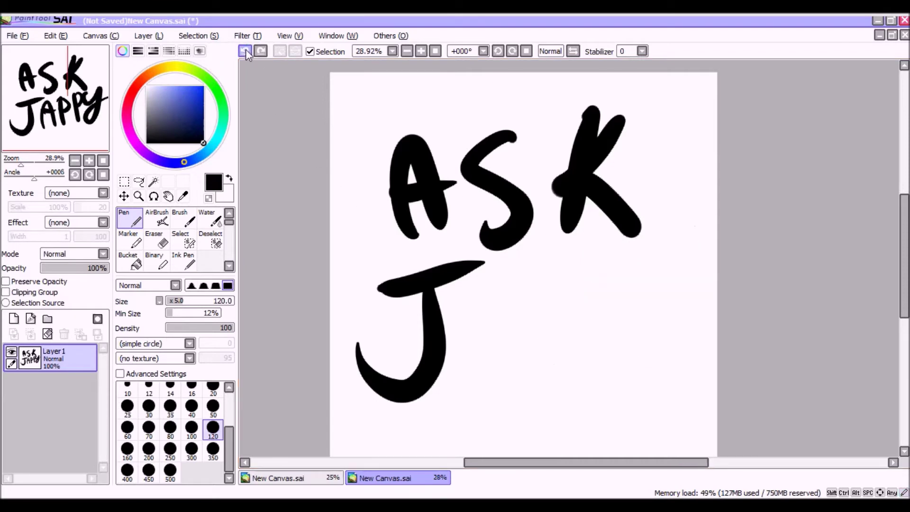
{"action": "left_click", "coordinate": [245, 50]}
{"action": "left_click", "coordinate": [245, 52]}
{"action": "left_click", "coordinate": [245, 51]}
{"action": "left_click", "coordinate": [245, 51]}
{"action": "left_click", "coordinate": [245, 51]}
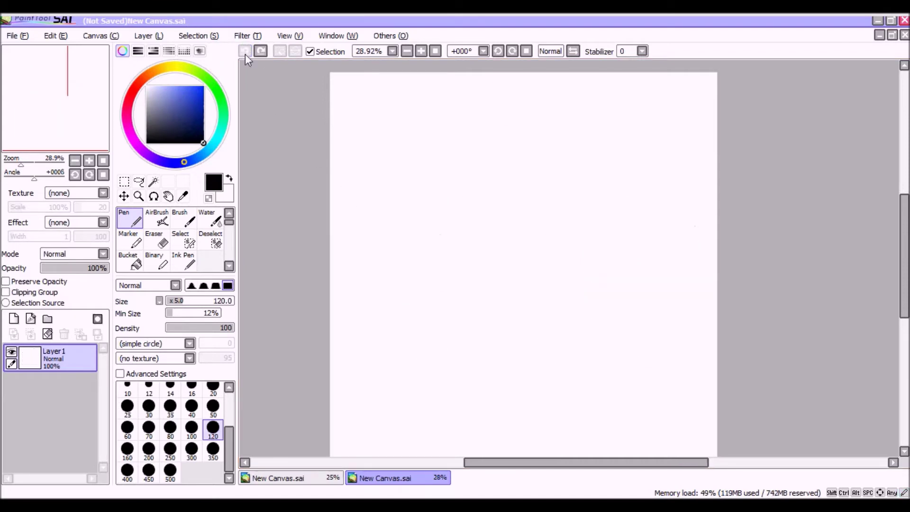
- Check the figure drawing for reference, then set the pen to a fine size 5
{"action": "left_click_drag", "start_coordinate": [176, 302], "coordinate": [169, 302]}
{"action": "left_click_drag", "start_coordinate": [97, 89], "coordinate": [115, 94]}
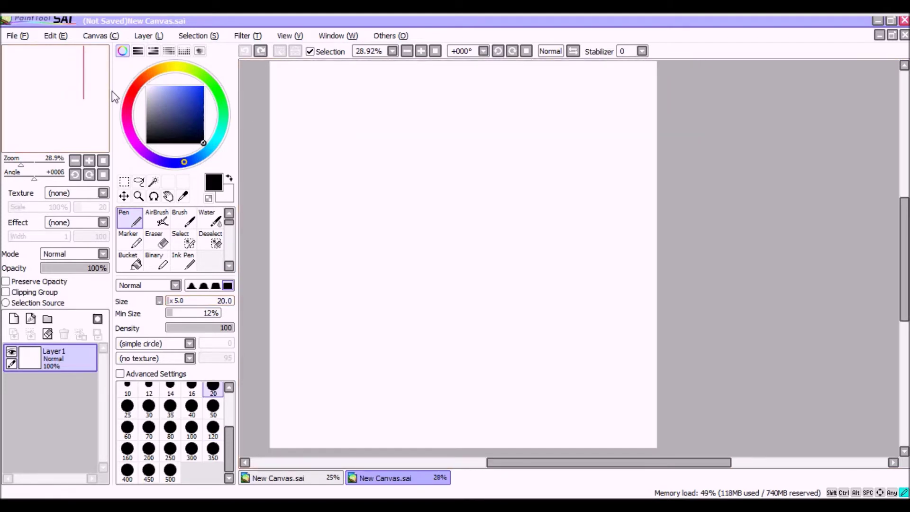
{"action": "left_click_drag", "start_coordinate": [23, 166], "coordinate": [17, 161]}
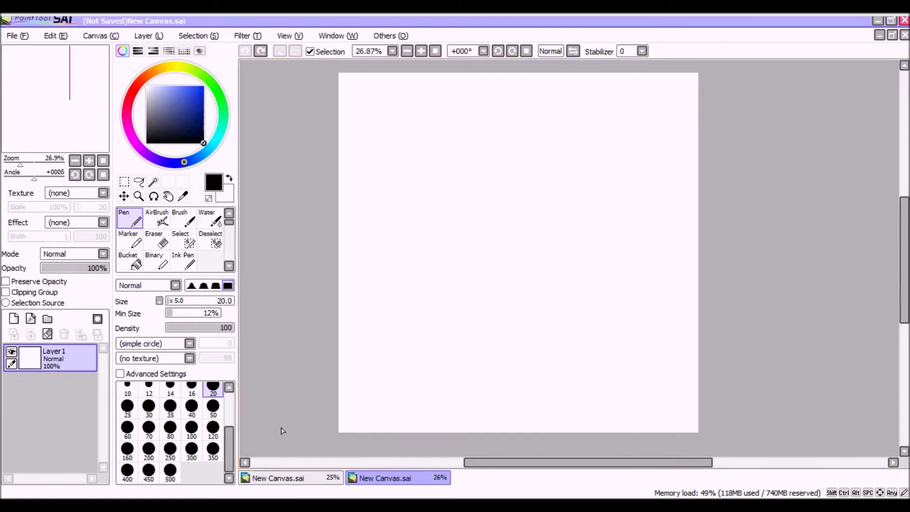
{"action": "left_click", "coordinate": [315, 479]}
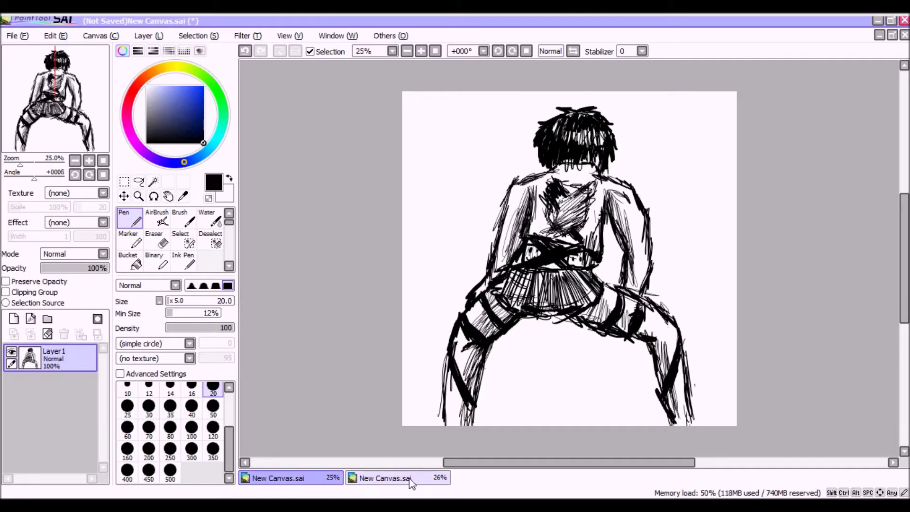
{"action": "left_click", "coordinate": [384, 479]}
{"action": "left_click", "coordinate": [170, 303]}
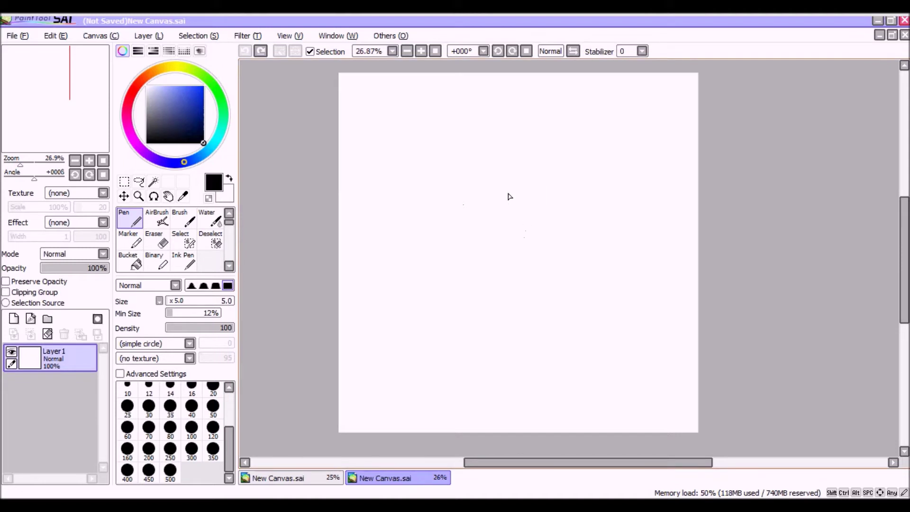
- Scribble overlapping size-5 loops into a dense head circle near the canvas centre
{"action": "mouse_move", "coordinate": [497, 214]}
{"action": "left_mouse_down"}
{"action": "mouse_move", "coordinate": [548, 197]}
{"action": "mouse_move", "coordinate": [525, 179]}
{"action": "mouse_move", "coordinate": [508, 224]}
{"action": "mouse_move", "coordinate": [546, 214]}
{"action": "mouse_move", "coordinate": [539, 183]}
{"action": "mouse_move", "coordinate": [508, 197]}
{"action": "mouse_move", "coordinate": [550, 222]}
{"action": "mouse_move", "coordinate": [553, 185]}
{"action": "left_mouse_up"}
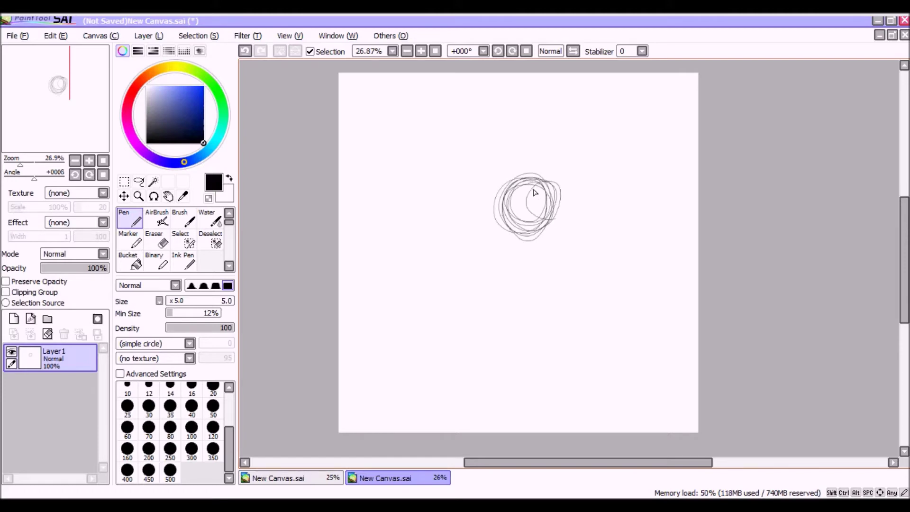
{"action": "mouse_move", "coordinate": [540, 183]}
{"action": "left_mouse_down"}
{"action": "mouse_move", "coordinate": [507, 188]}
{"action": "mouse_move", "coordinate": [555, 177]}
{"action": "mouse_move", "coordinate": [528, 240]}
{"action": "mouse_move", "coordinate": [506, 221]}
{"action": "mouse_move", "coordinate": [562, 194]}
{"action": "mouse_move", "coordinate": [551, 238]}
{"action": "mouse_move", "coordinate": [521, 179]}
{"action": "mouse_move", "coordinate": [562, 191]}
{"action": "mouse_move", "coordinate": [508, 227]}
{"action": "mouse_move", "coordinate": [506, 194]}
{"action": "mouse_move", "coordinate": [564, 214]}
{"action": "mouse_move", "coordinate": [564, 222]}
{"action": "mouse_move", "coordinate": [509, 186]}
{"action": "mouse_move", "coordinate": [561, 192]}
{"action": "mouse_move", "coordinate": [516, 231]}
{"action": "mouse_move", "coordinate": [514, 183]}
{"action": "mouse_move", "coordinate": [557, 223]}
{"action": "mouse_move", "coordinate": [507, 224]}
{"action": "mouse_move", "coordinate": [555, 188]}
{"action": "mouse_move", "coordinate": [562, 219]}
{"action": "mouse_move", "coordinate": [509, 205]}
{"action": "mouse_move", "coordinate": [518, 184]}
{"action": "mouse_move", "coordinate": [556, 222]}
{"action": "mouse_move", "coordinate": [520, 236]}
{"action": "mouse_move", "coordinate": [551, 179]}
{"action": "mouse_move", "coordinate": [539, 226]}
{"action": "left_mouse_up"}
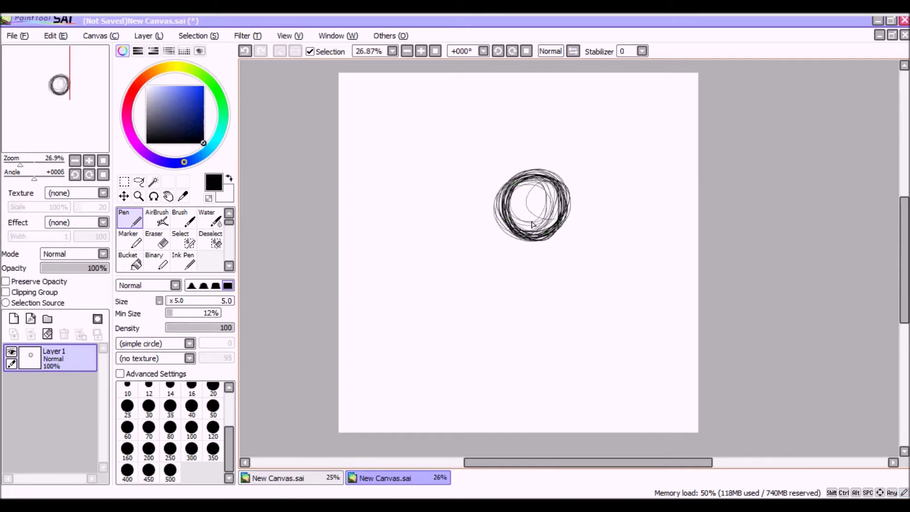
{"action": "mouse_move", "coordinate": [534, 174]}
{"action": "left_mouse_down"}
{"action": "mouse_move", "coordinate": [512, 185]}
{"action": "mouse_move", "coordinate": [524, 235]}
{"action": "mouse_move", "coordinate": [567, 201]}
{"action": "mouse_move", "coordinate": [520, 197]}
{"action": "mouse_move", "coordinate": [560, 176]}
{"action": "left_mouse_up"}
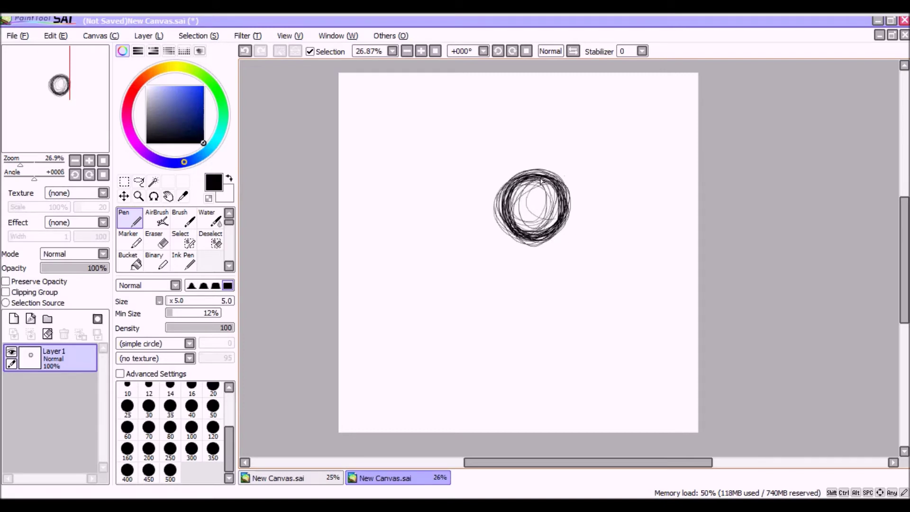
{"action": "mouse_move", "coordinate": [542, 181]}
{"action": "left_mouse_down"}
{"action": "mouse_move", "coordinate": [508, 208]}
{"action": "mouse_move", "coordinate": [546, 242]}
{"action": "mouse_move", "coordinate": [527, 179]}
{"action": "mouse_move", "coordinate": [528, 247]}
{"action": "mouse_move", "coordinate": [521, 184]}
{"action": "mouse_move", "coordinate": [553, 238]}
{"action": "mouse_move", "coordinate": [502, 212]}
{"action": "mouse_move", "coordinate": [565, 219]}
{"action": "mouse_move", "coordinate": [505, 227]}
{"action": "mouse_move", "coordinate": [532, 176]}
{"action": "left_mouse_up"}
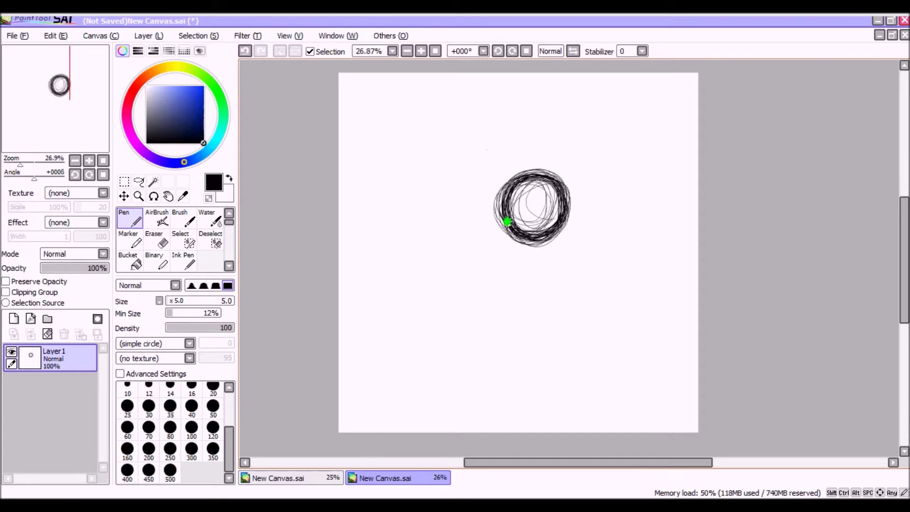
- Draw both jaw lines down to a pointed chin, a guide line through the head, and a left stroke
{"action": "mouse_move", "coordinate": [504, 213]}
{"action": "left_mouse_down"}
{"action": "mouse_move", "coordinate": [512, 258]}
{"action": "mouse_move", "coordinate": [524, 254]}
{"action": "mouse_move", "coordinate": [542, 268]}
{"action": "mouse_move", "coordinate": [532, 266]}
{"action": "left_mouse_up"}
{"action": "mouse_move", "coordinate": [567, 232]}
{"action": "left_mouse_down"}
{"action": "mouse_move", "coordinate": [567, 206]}
{"action": "mouse_move", "coordinate": [564, 247]}
{"action": "mouse_move", "coordinate": [546, 271]}
{"action": "mouse_move", "coordinate": [561, 252]}
{"action": "mouse_move", "coordinate": [557, 260]}
{"action": "left_mouse_up"}
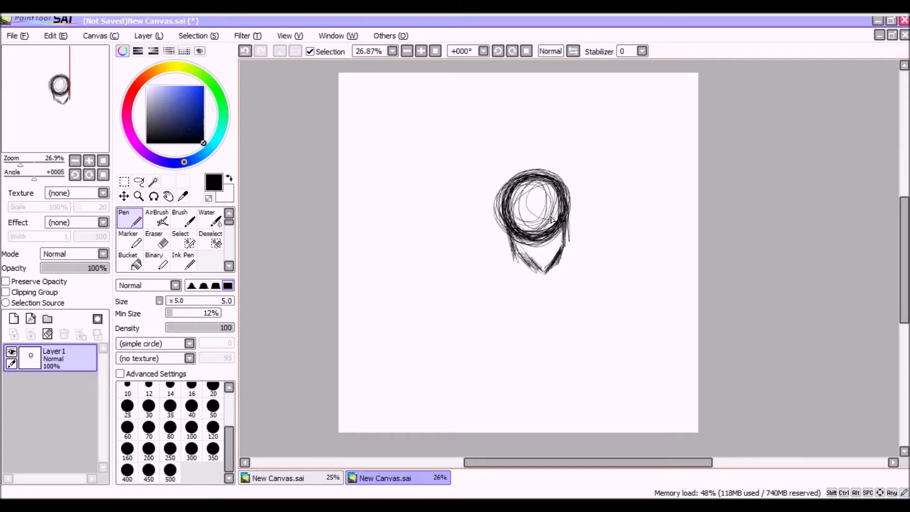
{"action": "mouse_move", "coordinate": [541, 153]}
{"action": "left_mouse_down"}
{"action": "mouse_move", "coordinate": [530, 173]}
{"action": "mouse_move", "coordinate": [540, 141]}
{"action": "mouse_move", "coordinate": [522, 189]}
{"action": "mouse_move", "coordinate": [530, 222]}
{"action": "mouse_move", "coordinate": [527, 185]}
{"action": "mouse_move", "coordinate": [523, 235]}
{"action": "mouse_move", "coordinate": [525, 219]}
{"action": "mouse_move", "coordinate": [536, 267]}
{"action": "mouse_move", "coordinate": [527, 216]}
{"action": "mouse_move", "coordinate": [555, 281]}
{"action": "mouse_move", "coordinate": [532, 221]}
{"action": "mouse_move", "coordinate": [532, 236]}
{"action": "mouse_move", "coordinate": [531, 171]}
{"action": "mouse_move", "coordinate": [515, 237]}
{"action": "mouse_move", "coordinate": [495, 230]}
{"action": "mouse_move", "coordinate": [509, 239]}
{"action": "mouse_move", "coordinate": [562, 228]}
{"action": "mouse_move", "coordinate": [542, 240]}
{"action": "mouse_move", "coordinate": [583, 209]}
{"action": "left_mouse_up"}
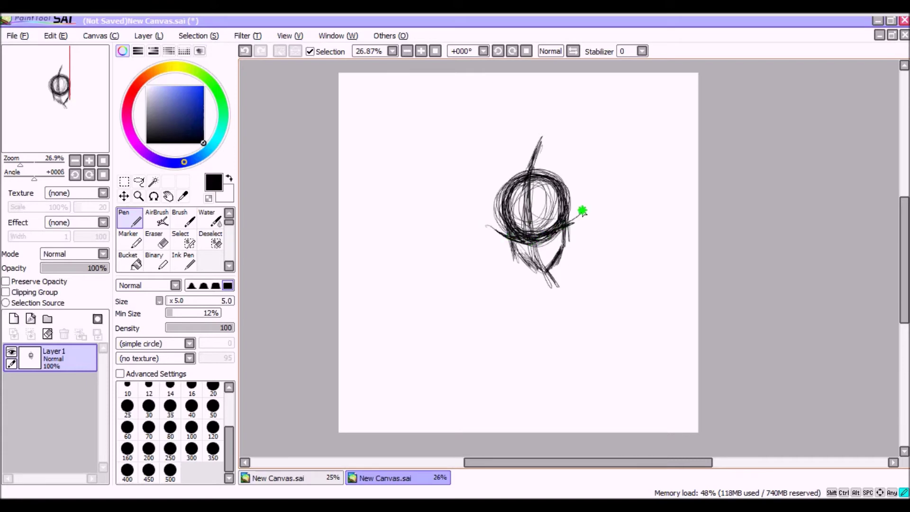
{"action": "left_click_drag", "start_coordinate": [503, 241], "coordinate": [501, 224]}
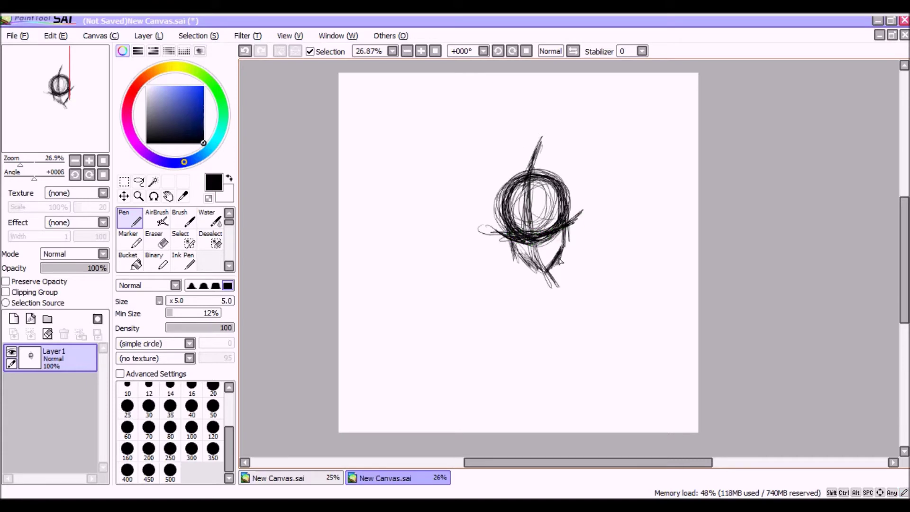
- Fade Layer1 to 25% opacity, add an empty layer above it, and reselect Layer1
{"action": "left_click", "coordinate": [58, 268]}
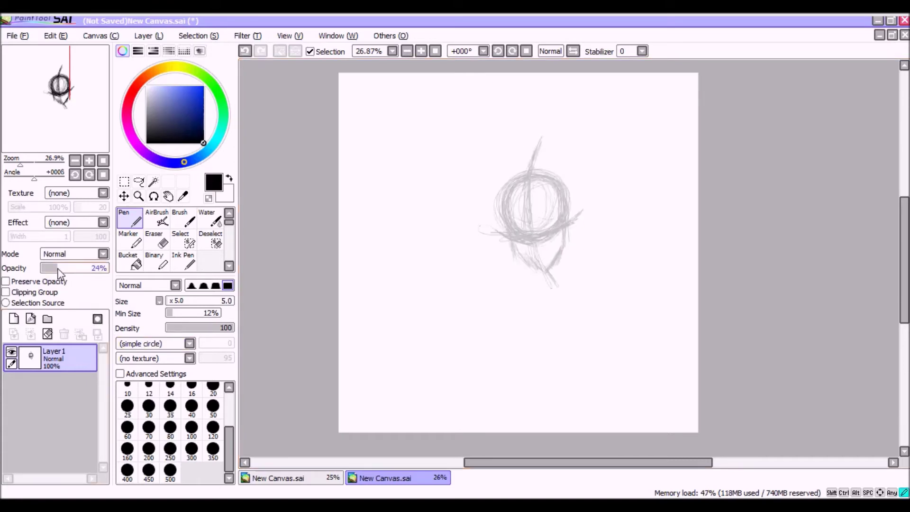
{"action": "left_click", "coordinate": [14, 318]}
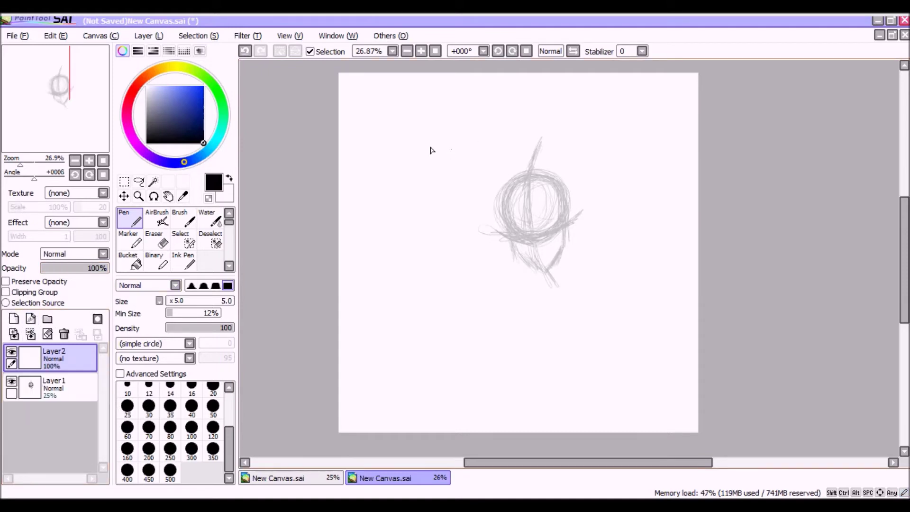
{"action": "left_click_drag", "start_coordinate": [20, 165], "coordinate": [23, 165]}
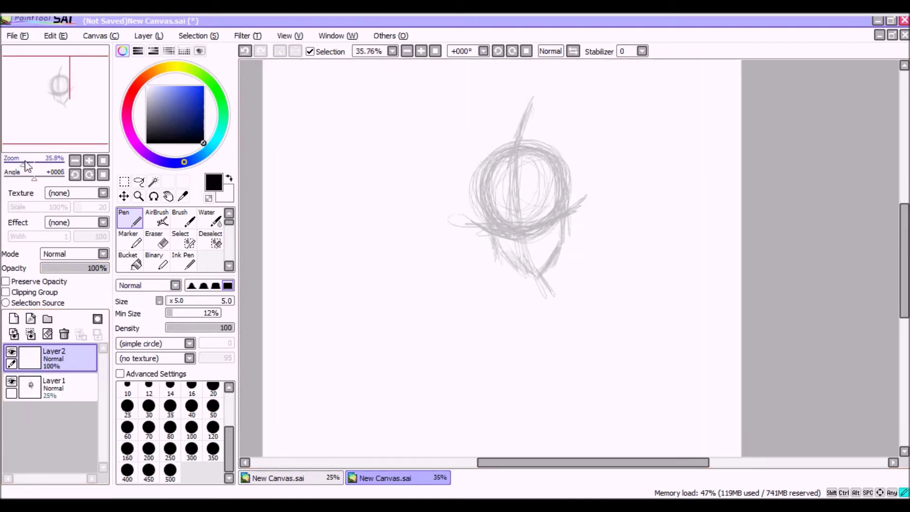
{"action": "left_click", "coordinate": [76, 115]}
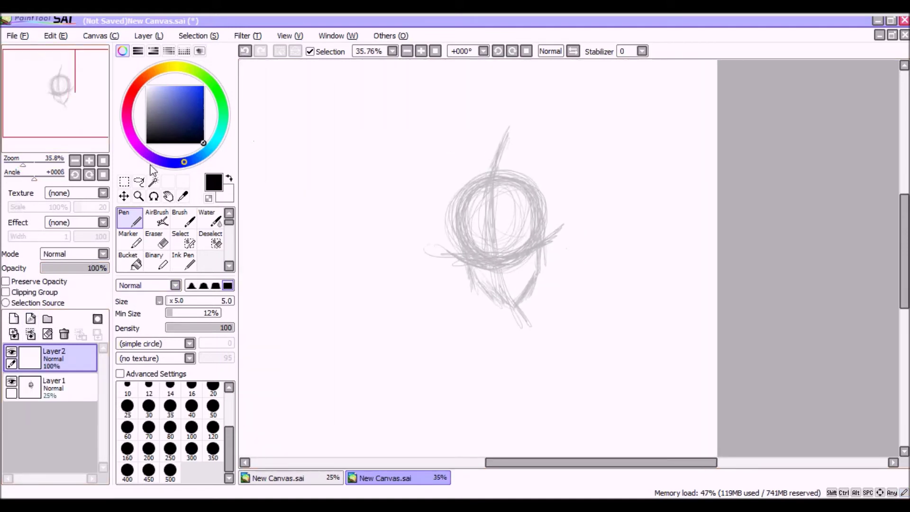
{"action": "left_click", "coordinate": [71, 382]}
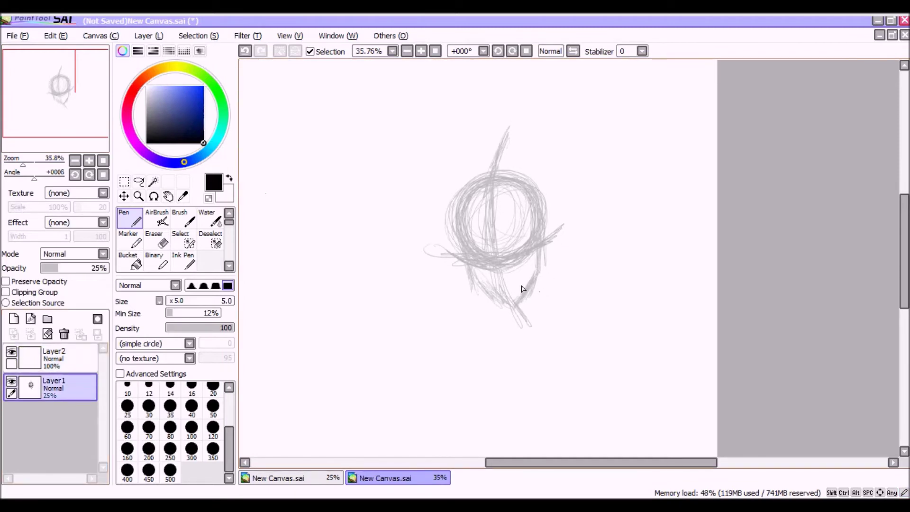
- Sketch the neck lines and short hatching strokes below the jaw on the faded layer
{"action": "left_click_drag", "start_coordinate": [522, 288], "coordinate": [536, 329]}
{"action": "left_click_drag", "start_coordinate": [496, 306], "coordinate": [504, 327]}
{"action": "mouse_move", "coordinate": [540, 288]}
{"action": "left_mouse_down"}
{"action": "mouse_move", "coordinate": [530, 303]}
{"action": "mouse_move", "coordinate": [535, 326]}
{"action": "left_mouse_up"}
{"action": "left_click_drag", "start_coordinate": [93, 113], "coordinate": [101, 124]}
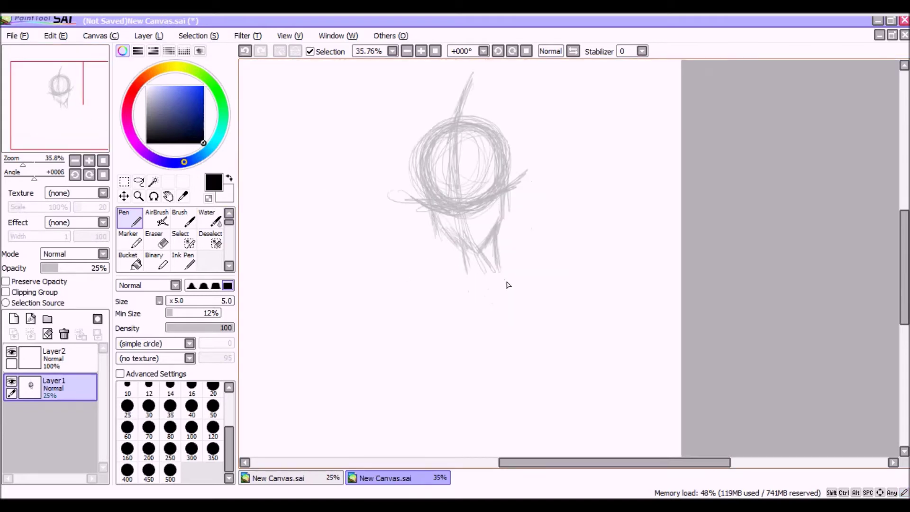
{"action": "mouse_move", "coordinate": [498, 245]}
{"action": "left_mouse_down"}
{"action": "mouse_move", "coordinate": [487, 282]}
{"action": "mouse_move", "coordinate": [495, 265]}
{"action": "left_mouse_up"}
- Glance at the figure drawing, return to the head sketch, and select the empty Layer2
{"action": "left_click", "coordinate": [298, 477]}
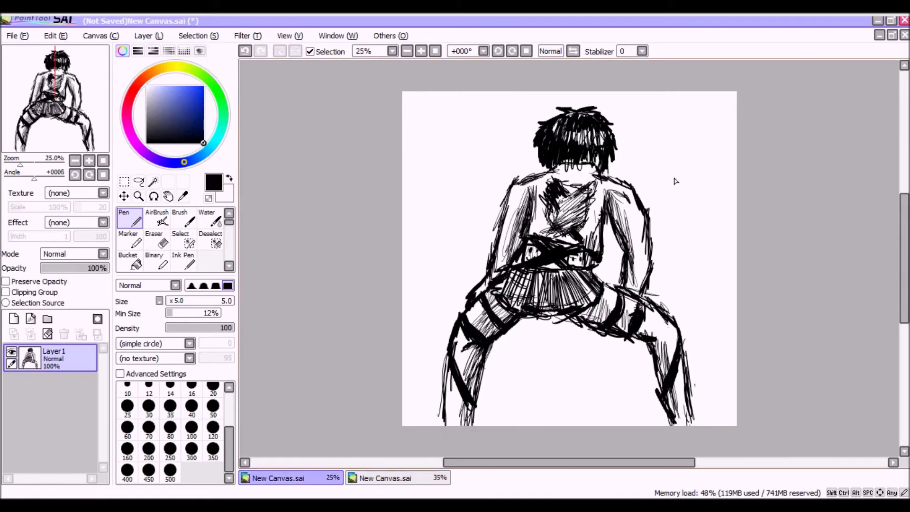
{"action": "left_click", "coordinate": [406, 478]}
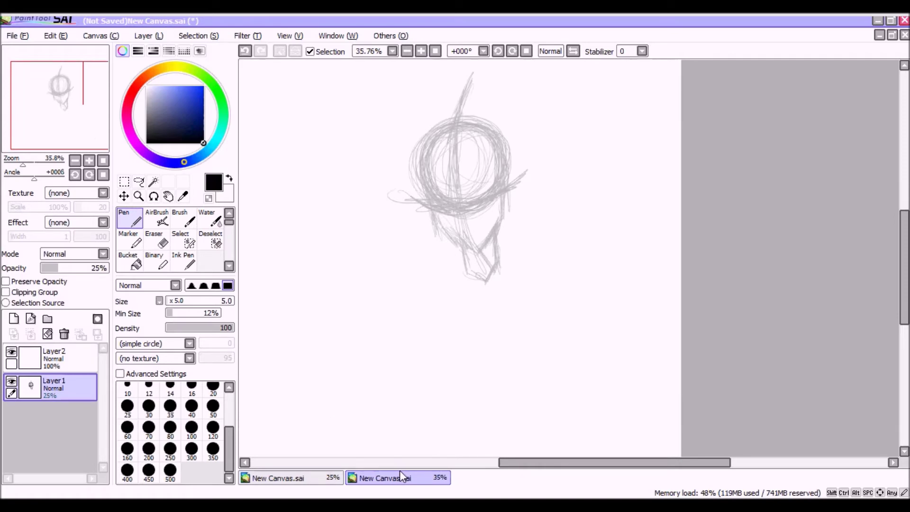
{"action": "left_click", "coordinate": [80, 361]}
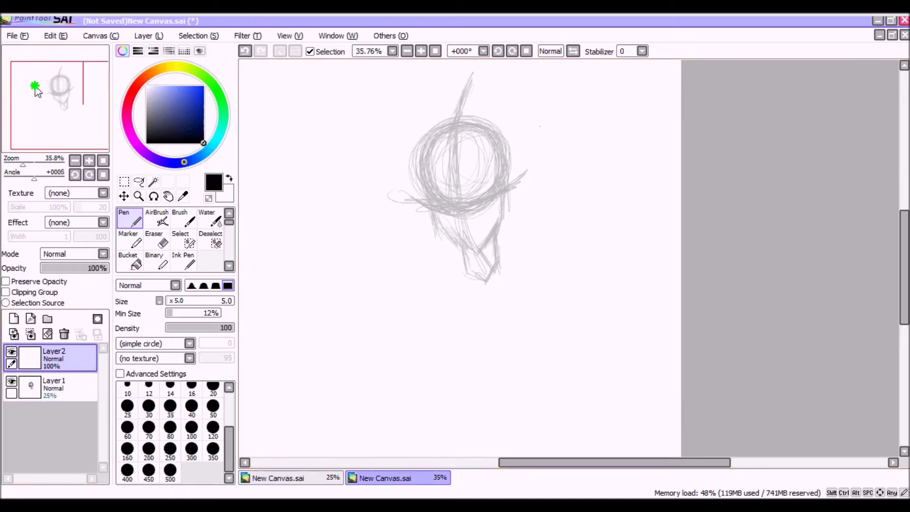
{"action": "mouse_move", "coordinate": [36, 89]}
{"action": "left_mouse_down"}
{"action": "mouse_move", "coordinate": [45, 83]}
{"action": "mouse_move", "coordinate": [15, 79]}
{"action": "left_mouse_up"}
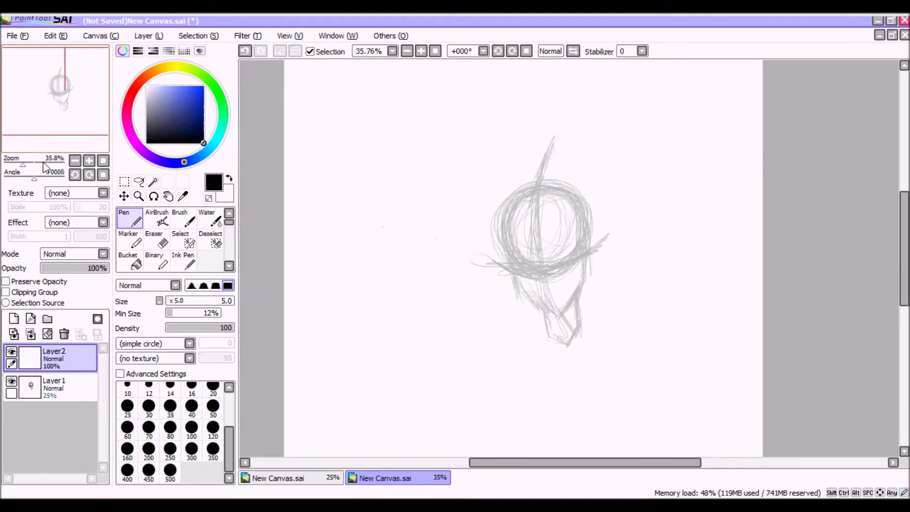
- Zoom to about 41%, switch to Layer1, and sketch circles for both eyes
{"action": "left_click_drag", "start_coordinate": [23, 164], "coordinate": [24, 164]}
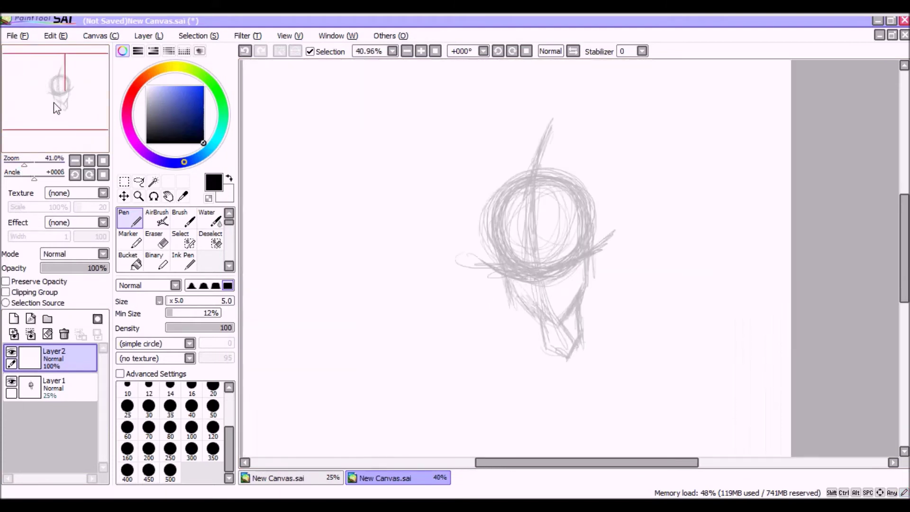
{"action": "mouse_move", "coordinate": [53, 102]}
{"action": "left_mouse_down"}
{"action": "mouse_move", "coordinate": [80, 113]}
{"action": "mouse_move", "coordinate": [62, 110]}
{"action": "left_mouse_up"}
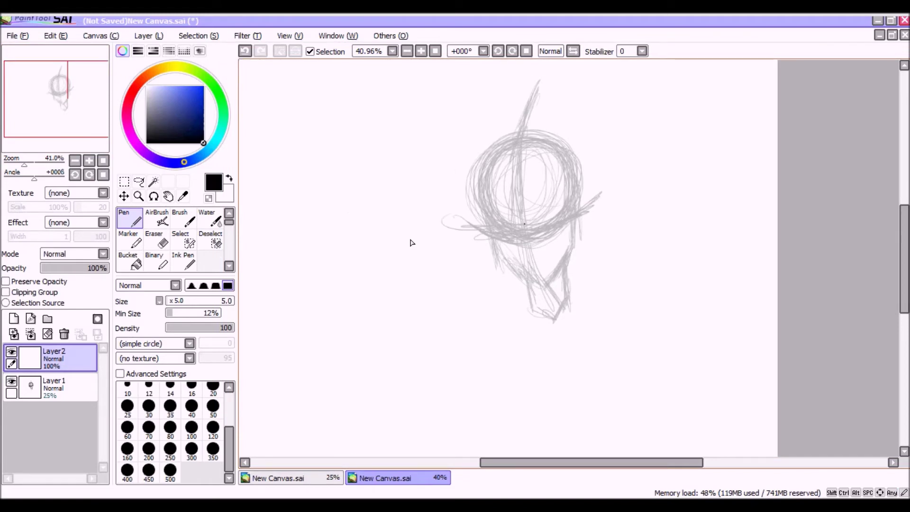
{"action": "left_click", "coordinate": [66, 387]}
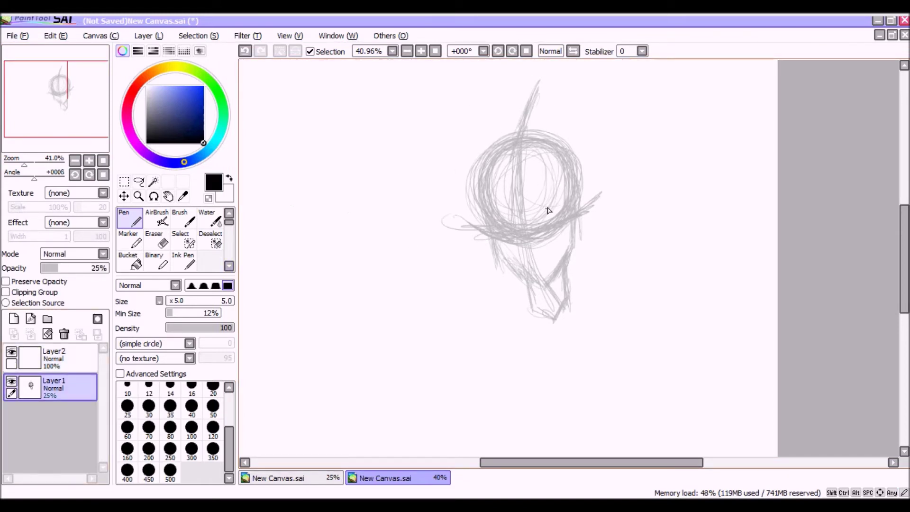
{"action": "mouse_move", "coordinate": [541, 208]}
{"action": "left_mouse_down"}
{"action": "mouse_move", "coordinate": [559, 205]}
{"action": "mouse_move", "coordinate": [536, 209]}
{"action": "mouse_move", "coordinate": [557, 209]}
{"action": "mouse_move", "coordinate": [545, 219]}
{"action": "mouse_move", "coordinate": [553, 226]}
{"action": "mouse_move", "coordinate": [491, 207]}
{"action": "mouse_move", "coordinate": [501, 232]}
{"action": "mouse_move", "coordinate": [545, 211]}
{"action": "mouse_move", "coordinate": [550, 219]}
{"action": "mouse_move", "coordinate": [556, 207]}
{"action": "left_mouse_up"}
{"action": "left_click_drag", "start_coordinate": [503, 219], "coordinate": [503, 219]}
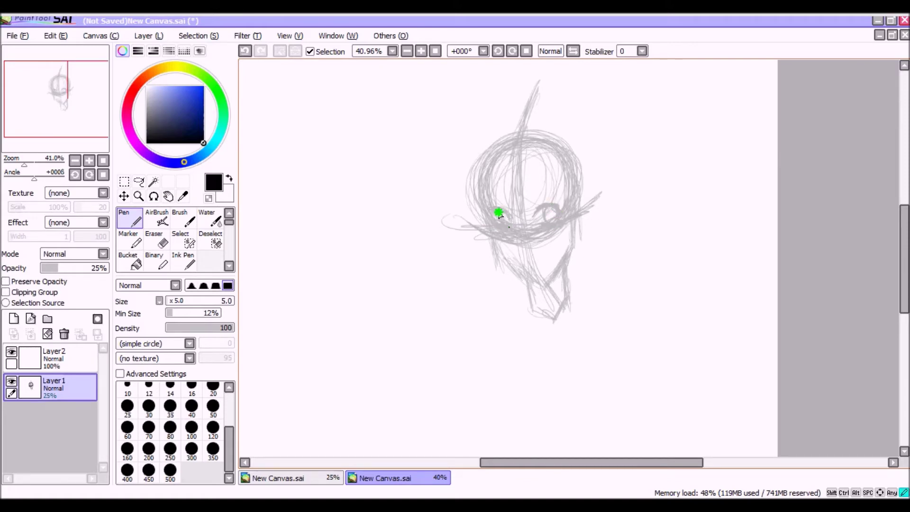
{"action": "mouse_move", "coordinate": [499, 212]}
{"action": "left_mouse_down"}
{"action": "mouse_move", "coordinate": [525, 251]}
{"action": "mouse_move", "coordinate": [524, 236]}
{"action": "mouse_move", "coordinate": [518, 262]}
{"action": "mouse_move", "coordinate": [550, 257]}
{"action": "left_mouse_up"}
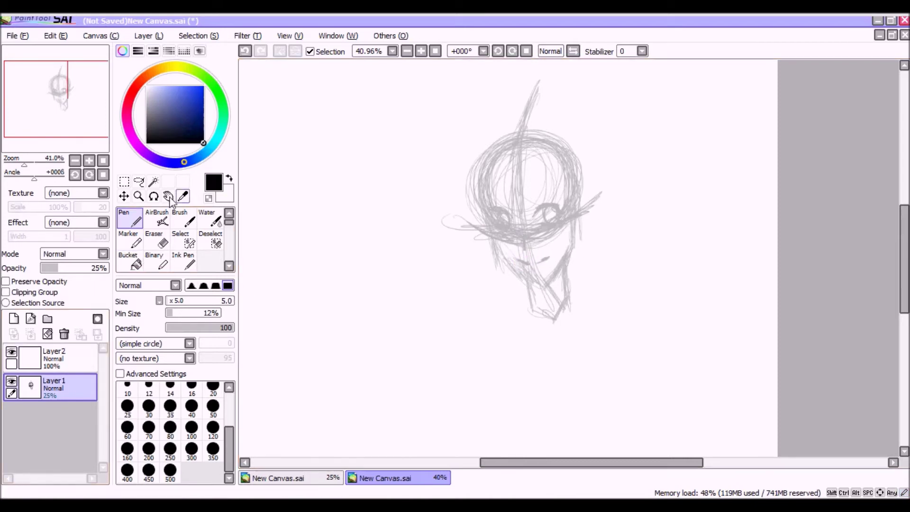
{"action": "left_click", "coordinate": [139, 182]}
- Lasso the lower face, move it up into place, and deselect to commit it
{"action": "mouse_move", "coordinate": [582, 220]}
{"action": "left_mouse_down"}
{"action": "mouse_move", "coordinate": [554, 245]}
{"action": "mouse_move", "coordinate": [518, 253]}
{"action": "mouse_move", "coordinate": [491, 236]}
{"action": "mouse_move", "coordinate": [464, 241]}
{"action": "mouse_move", "coordinate": [480, 292]}
{"action": "mouse_move", "coordinate": [504, 294]}
{"action": "mouse_move", "coordinate": [518, 281]}
{"action": "mouse_move", "coordinate": [549, 290]}
{"action": "mouse_move", "coordinate": [581, 250]}
{"action": "mouse_move", "coordinate": [587, 218]}
{"action": "left_mouse_up"}
{"action": "left_click", "coordinate": [124, 196]}
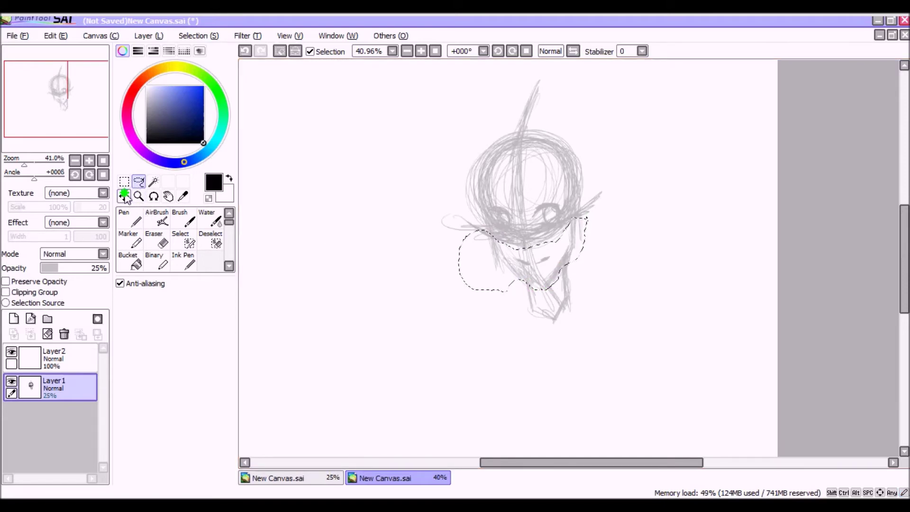
{"action": "mouse_move", "coordinate": [545, 266]}
{"action": "left_mouse_down"}
{"action": "mouse_move", "coordinate": [518, 291]}
{"action": "mouse_move", "coordinate": [488, 264]}
{"action": "mouse_move", "coordinate": [568, 245]}
{"action": "mouse_move", "coordinate": [555, 258]}
{"action": "left_mouse_up"}
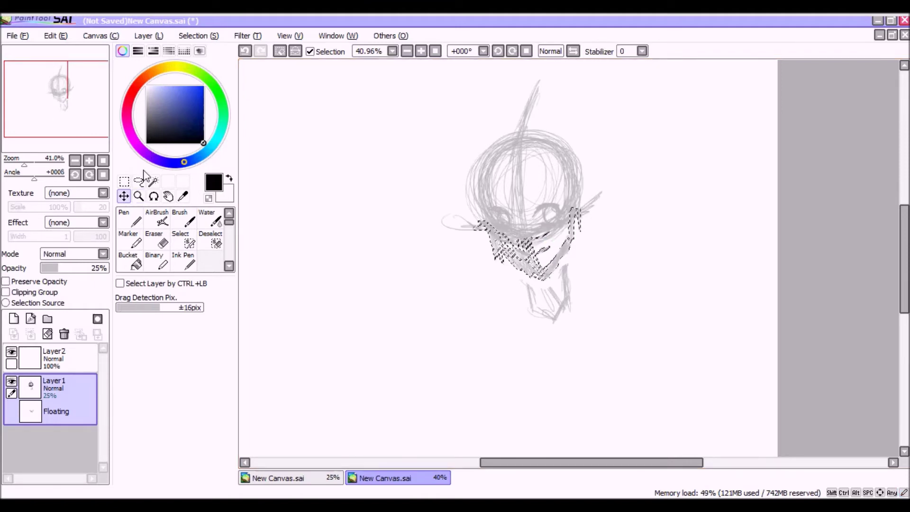
{"action": "left_click", "coordinate": [214, 36]}
{"action": "left_click", "coordinate": [216, 37]}
{"action": "left_click", "coordinate": [218, 40]}
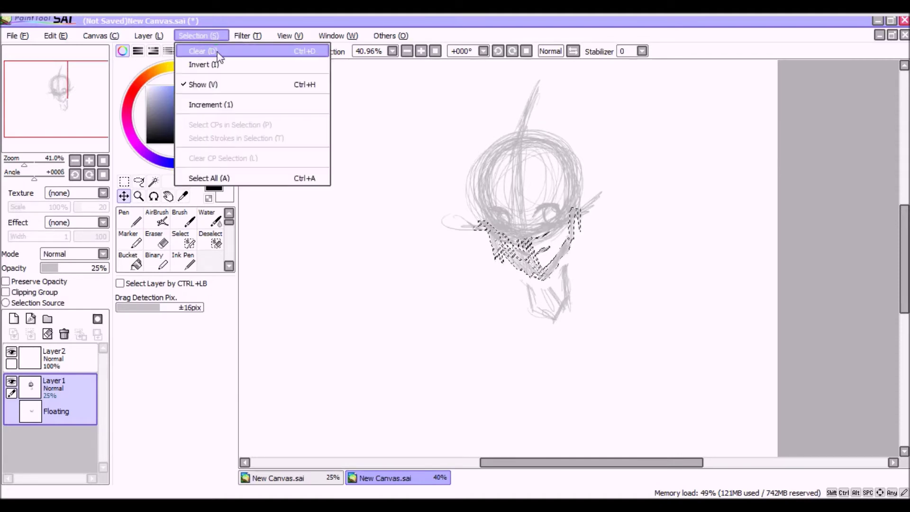
{"action": "left_click", "coordinate": [219, 51]}
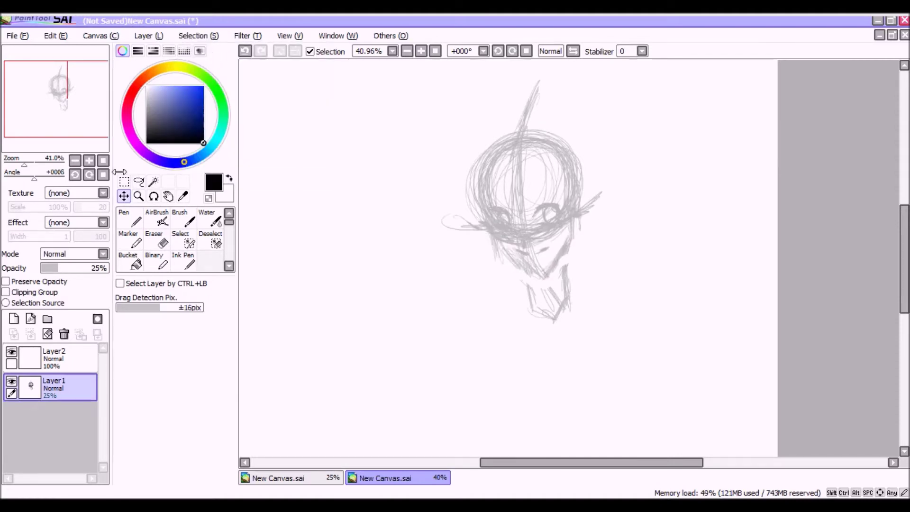
- Lasso the chin and neck strokes and deselect to commit their new position
{"action": "left_click", "coordinate": [139, 182]}
{"action": "mouse_move", "coordinate": [573, 259]}
{"action": "left_mouse_down"}
{"action": "mouse_move", "coordinate": [540, 285]}
{"action": "mouse_move", "coordinate": [522, 282]}
{"action": "mouse_move", "coordinate": [514, 325]}
{"action": "mouse_move", "coordinate": [561, 322]}
{"action": "mouse_move", "coordinate": [586, 275]}
{"action": "mouse_move", "coordinate": [575, 263]}
{"action": "mouse_move", "coordinate": [560, 295]}
{"action": "mouse_move", "coordinate": [588, 268]}
{"action": "mouse_move", "coordinate": [598, 281]}
{"action": "mouse_move", "coordinate": [557, 286]}
{"action": "left_mouse_up"}
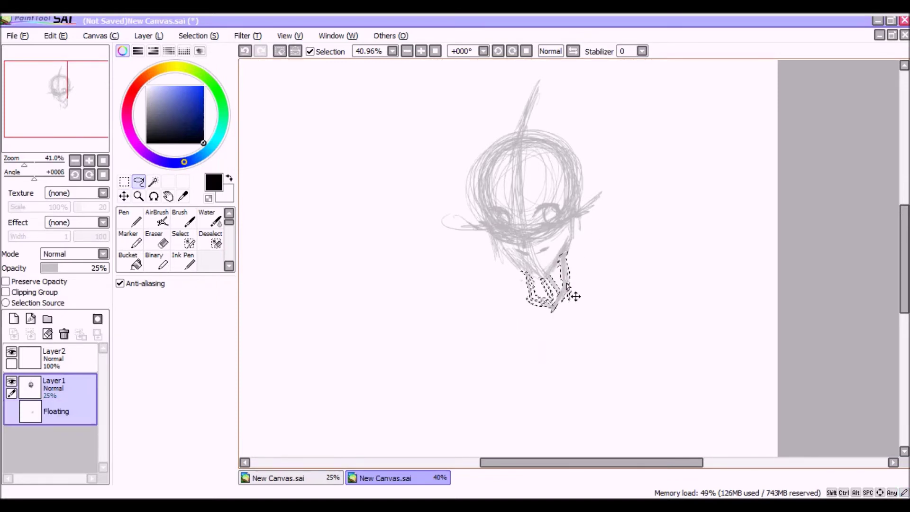
{"action": "left_click", "coordinate": [196, 36]}
{"action": "left_click", "coordinate": [204, 51]}
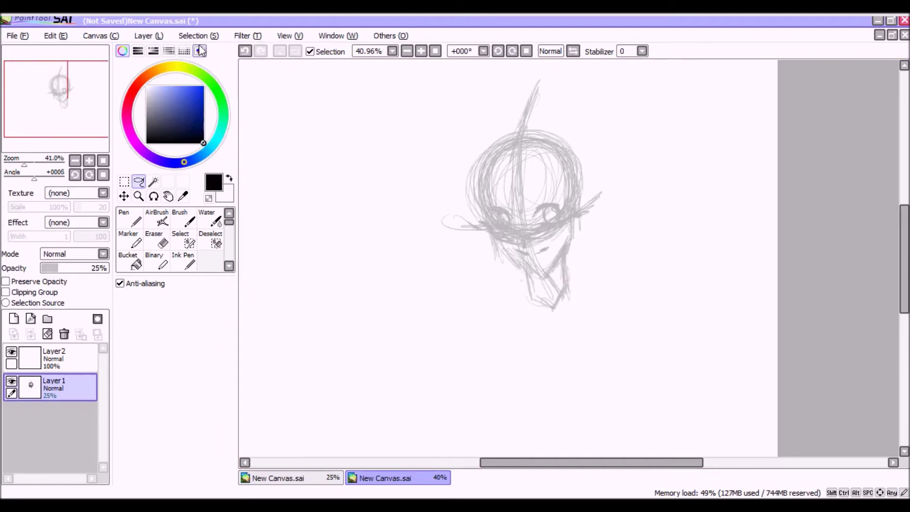
- Redraw the chin, lower jaw and left cheek lines with the pen
{"action": "left_click", "coordinate": [130, 218]}
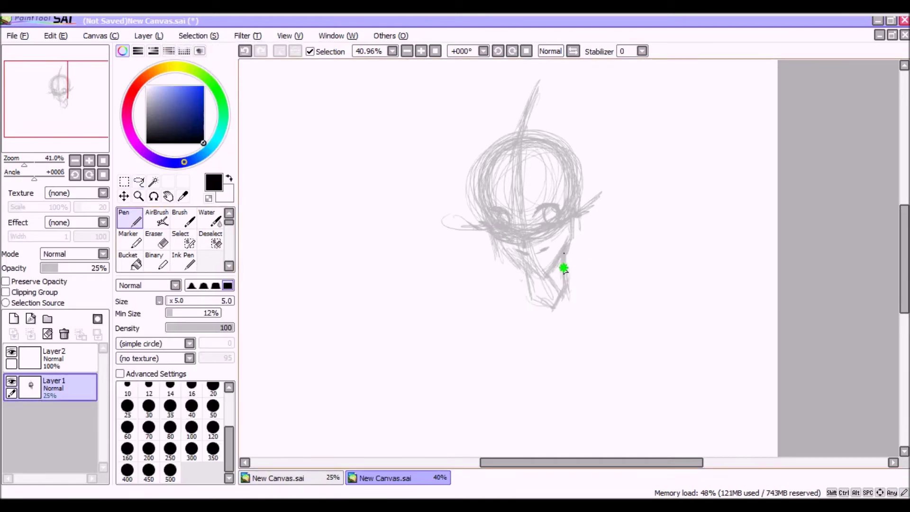
{"action": "mouse_move", "coordinate": [564, 268]}
{"action": "left_mouse_down"}
{"action": "mouse_move", "coordinate": [562, 298]}
{"action": "mouse_move", "coordinate": [545, 306]}
{"action": "left_mouse_up"}
{"action": "mouse_move", "coordinate": [524, 270]}
{"action": "left_mouse_down"}
{"action": "mouse_move", "coordinate": [545, 312]}
{"action": "mouse_move", "coordinate": [533, 295]}
{"action": "left_mouse_up"}
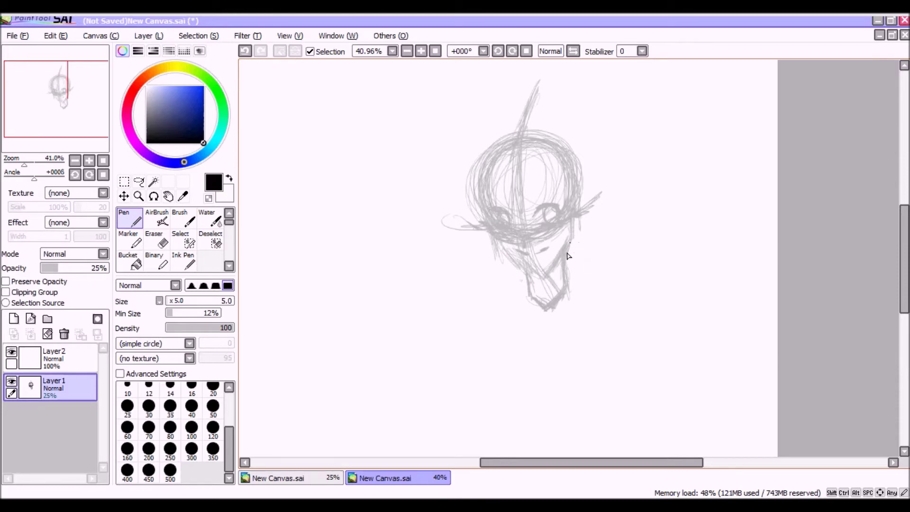
{"action": "mouse_move", "coordinate": [496, 233]}
{"action": "left_mouse_down"}
{"action": "mouse_move", "coordinate": [508, 261]}
{"action": "mouse_move", "coordinate": [512, 254]}
{"action": "mouse_move", "coordinate": [538, 276]}
{"action": "mouse_move", "coordinate": [536, 269]}
{"action": "mouse_move", "coordinate": [546, 275]}
{"action": "mouse_move", "coordinate": [564, 252]}
{"action": "mouse_move", "coordinate": [563, 261]}
{"action": "left_mouse_up"}
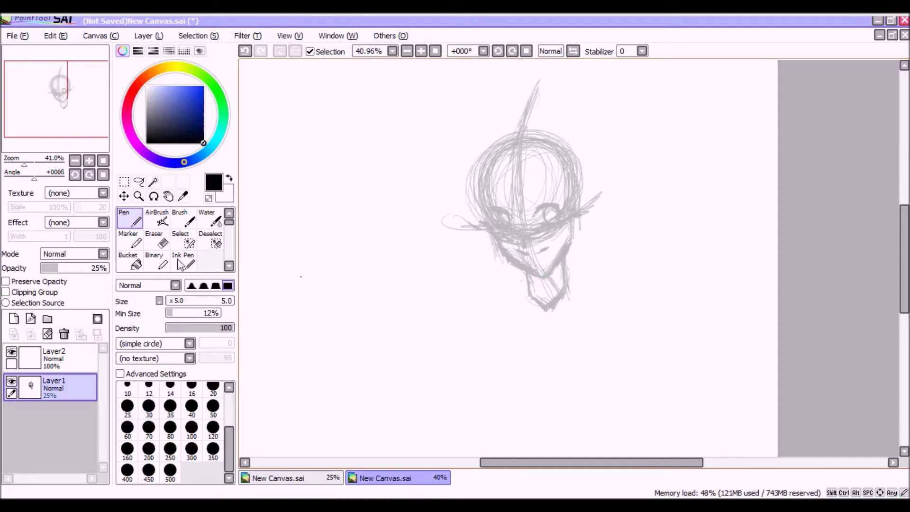
- Lighten the lines around the mouth and chin with a size-20 eraser
{"action": "left_click", "coordinate": [157, 242]}
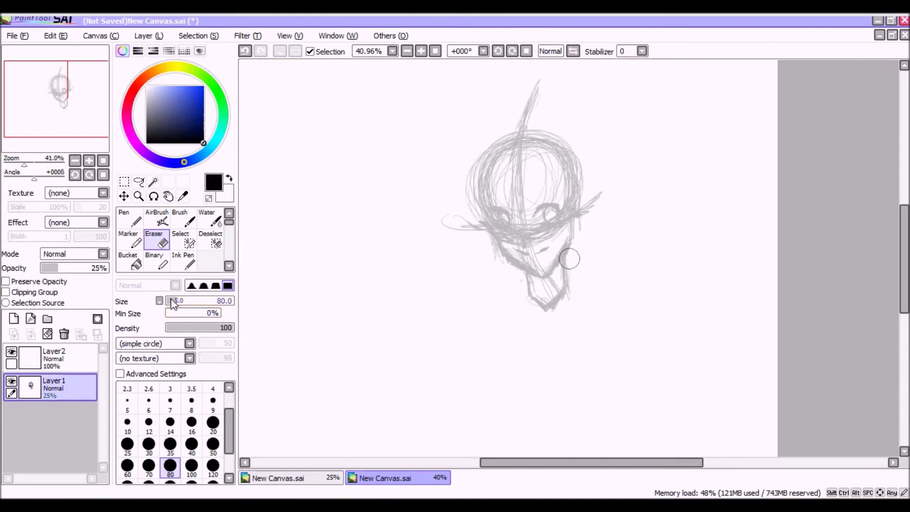
{"action": "left_click", "coordinate": [213, 422]}
{"action": "mouse_move", "coordinate": [534, 252]}
{"action": "left_mouse_down"}
{"action": "mouse_move", "coordinate": [533, 264]}
{"action": "mouse_move", "coordinate": [514, 254]}
{"action": "mouse_move", "coordinate": [536, 259]}
{"action": "left_mouse_up"}
{"action": "key", "text": "n"}
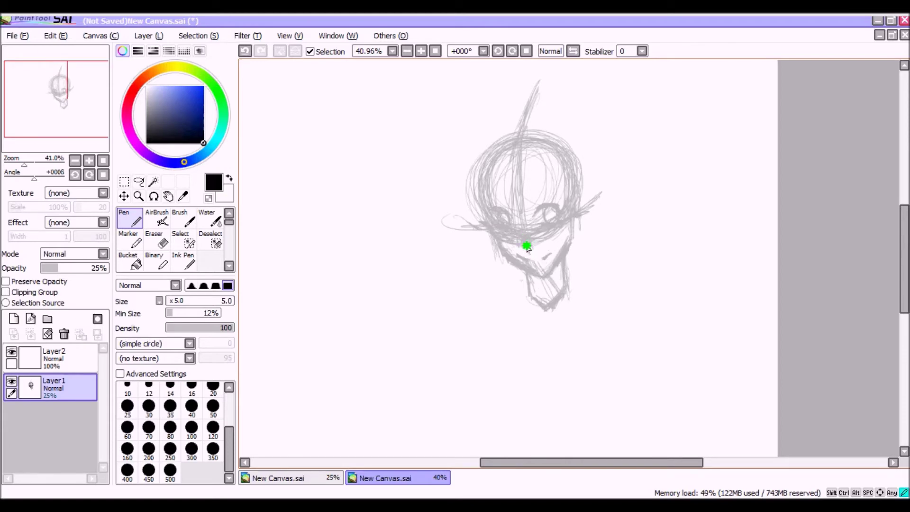
- Back on Layer1, add a short stroke beneath the chin
{"action": "left_click", "coordinate": [70, 352]}
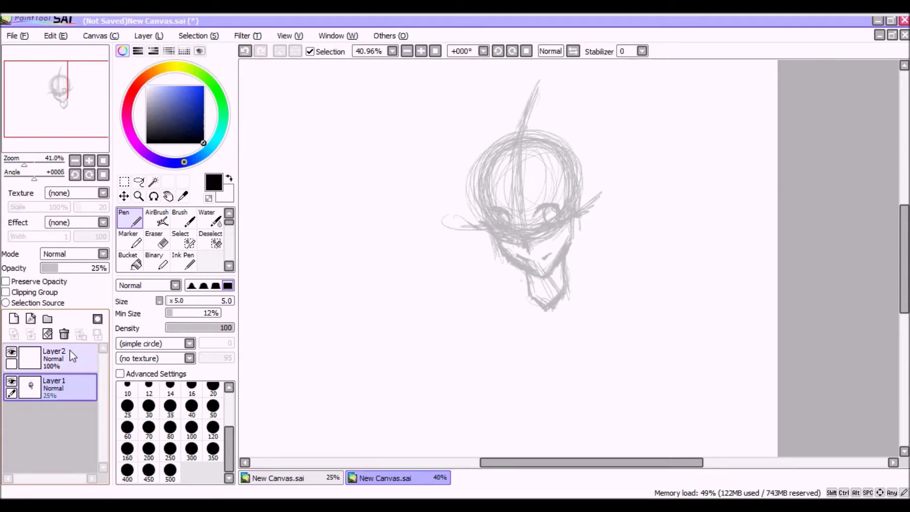
{"action": "left_click", "coordinate": [70, 384]}
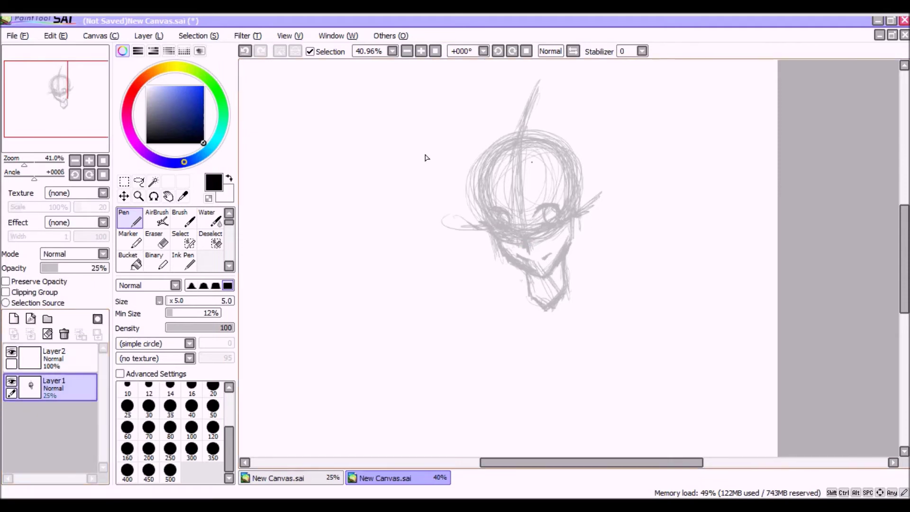
{"action": "mouse_move", "coordinate": [73, 93]}
{"action": "left_mouse_down"}
{"action": "mouse_move", "coordinate": [81, 98]}
{"action": "mouse_move", "coordinate": [65, 106]}
{"action": "mouse_move", "coordinate": [61, 98]}
{"action": "mouse_move", "coordinate": [75, 101]}
{"action": "left_mouse_up"}
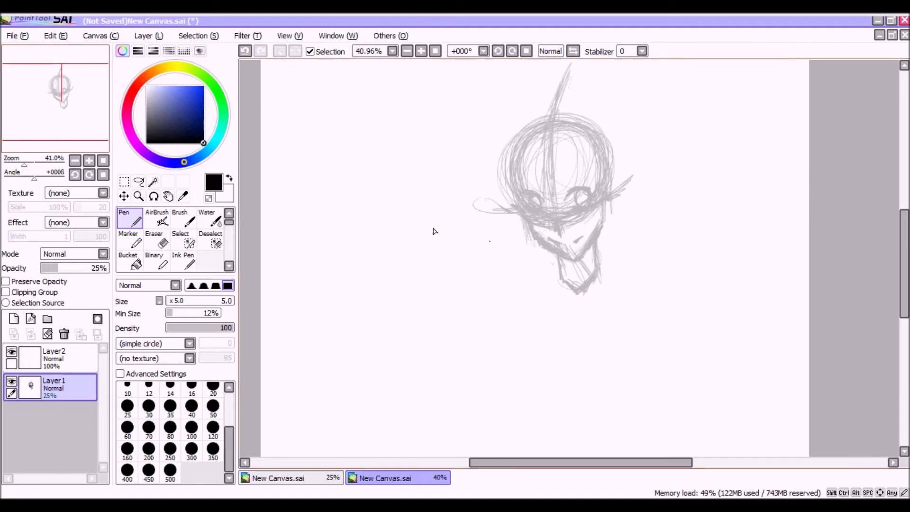
{"action": "left_click_drag", "start_coordinate": [61, 102], "coordinate": [64, 120]}
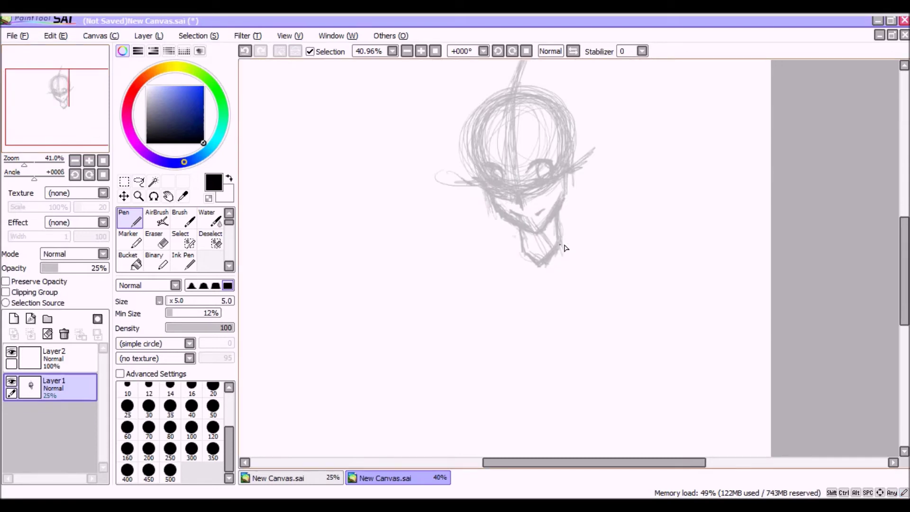
{"action": "left_click_drag", "start_coordinate": [524, 253], "coordinate": [500, 261]}
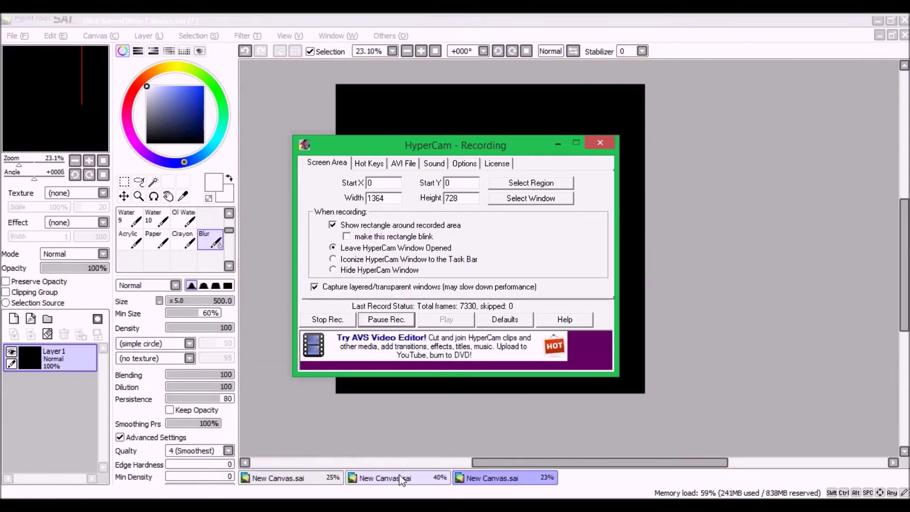
- Bring the character sketch canvas forward and pan down to make room for shoulders
{"action": "left_click", "coordinate": [403, 478]}
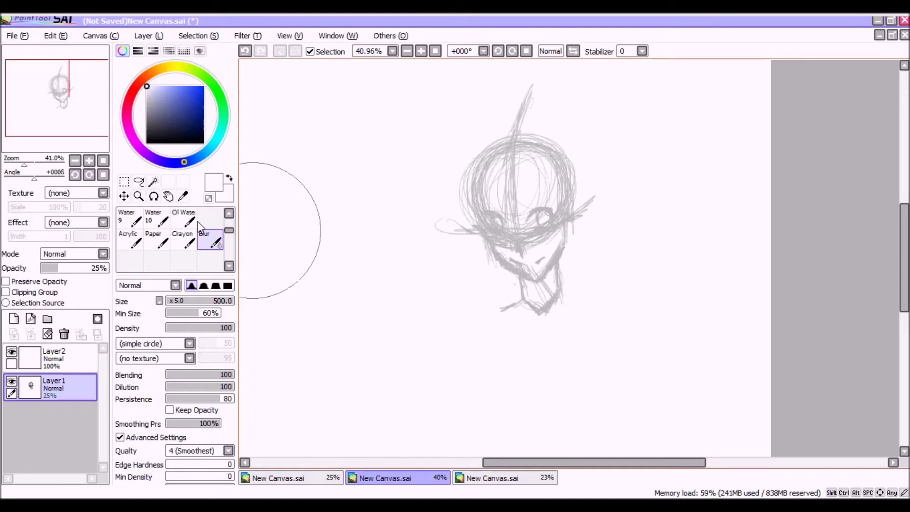
{"action": "scroll", "coordinate": [204, 217], "scroll_direction": "up", "scroll_amount": 3}
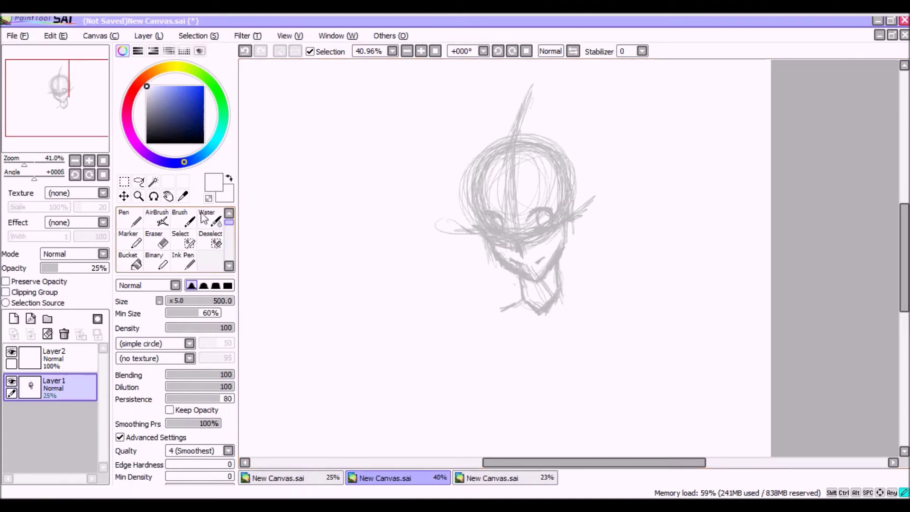
{"action": "left_click", "coordinate": [130, 219]}
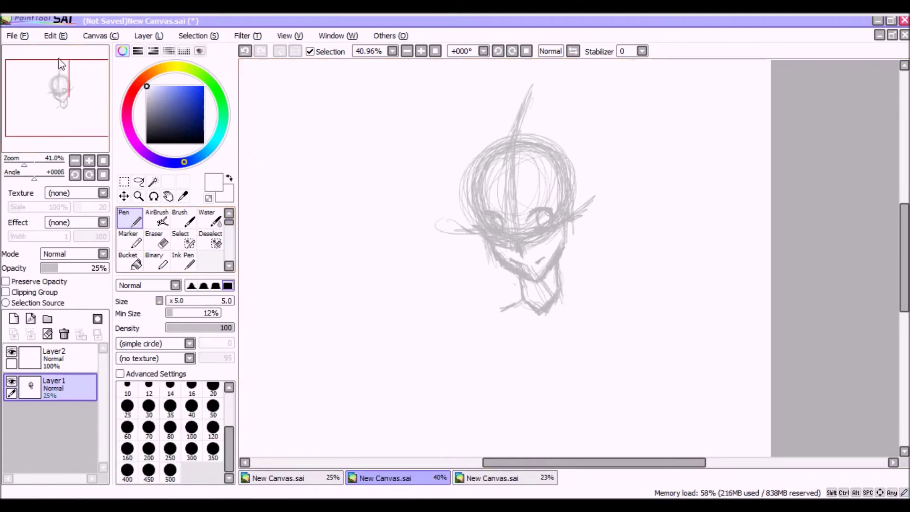
{"action": "left_click_drag", "start_coordinate": [59, 61], "coordinate": [85, 81]}
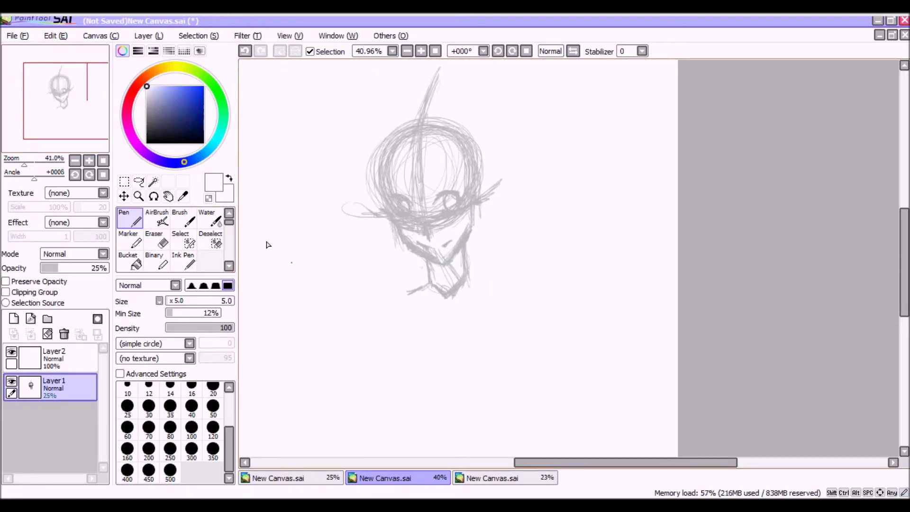
- In black, draw and reinforce the right and left shoulder lines out from below the chin
{"action": "left_click", "coordinate": [203, 143]}
{"action": "left_click_drag", "start_coordinate": [469, 274], "coordinate": [515, 288]}
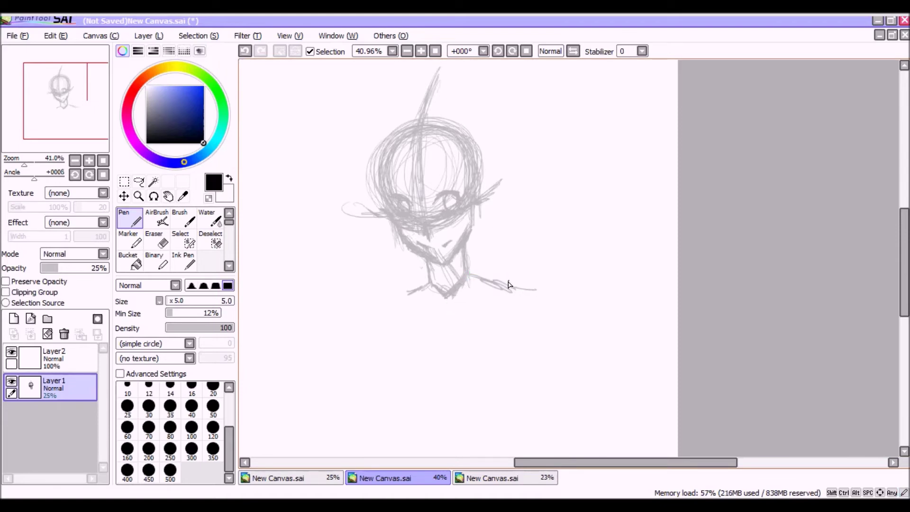
{"action": "mouse_move", "coordinate": [419, 290]}
{"action": "left_mouse_down"}
{"action": "mouse_move", "coordinate": [384, 298]}
{"action": "mouse_move", "coordinate": [426, 286]}
{"action": "mouse_move", "coordinate": [361, 309]}
{"action": "left_mouse_up"}
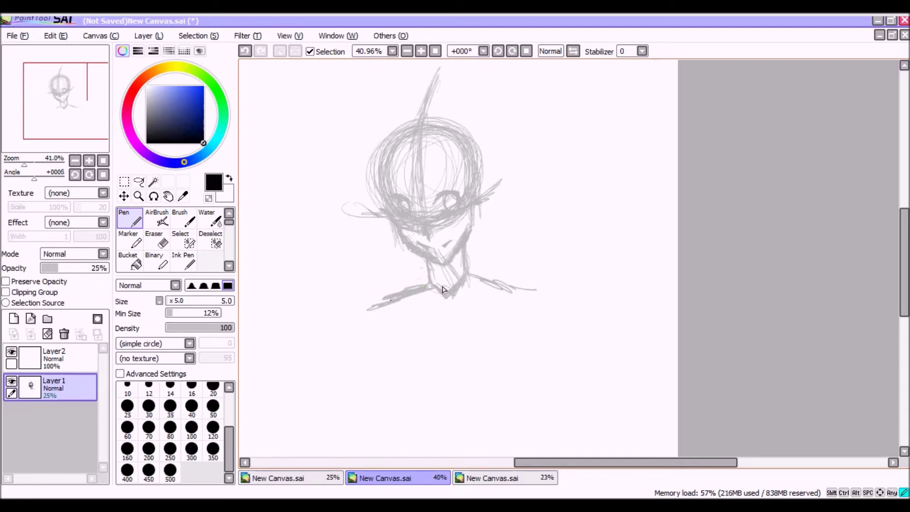
{"action": "left_click_drag", "start_coordinate": [470, 275], "coordinate": [544, 300]}
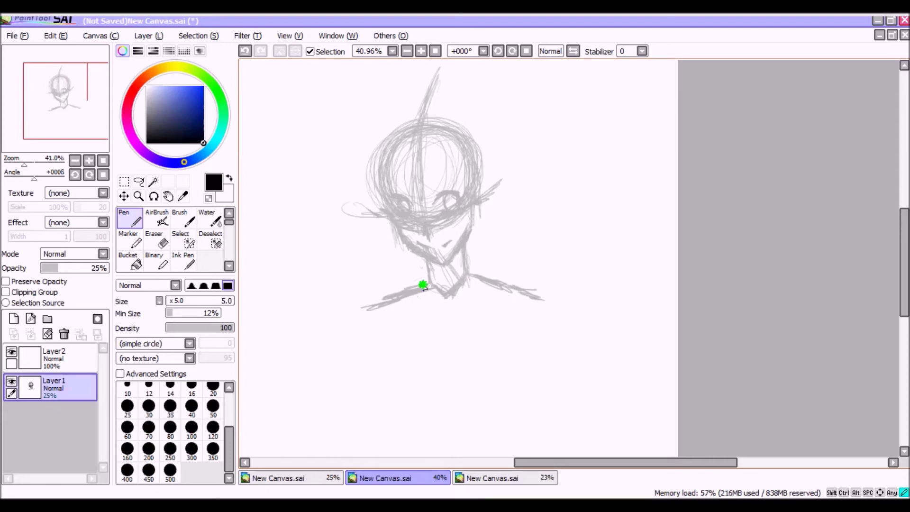
{"action": "left_click_drag", "start_coordinate": [406, 291], "coordinate": [352, 308]}
- Erase the left end of the shoulder line with the Eraser at size 90
{"action": "left_click", "coordinate": [155, 240]}
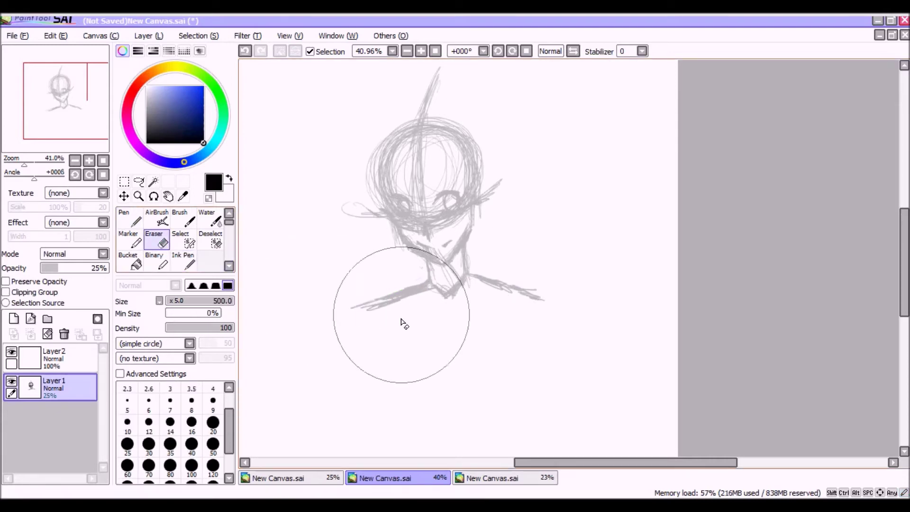
{"action": "left_click", "coordinate": [180, 302]}
{"action": "left_click_drag", "start_coordinate": [180, 301], "coordinate": [177, 301]}
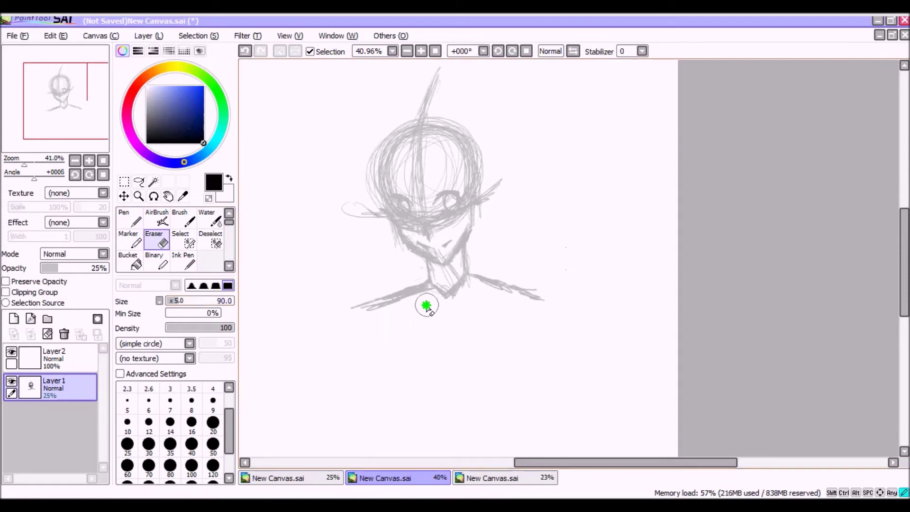
{"action": "left_click_drag", "start_coordinate": [427, 305], "coordinate": [326, 308]}
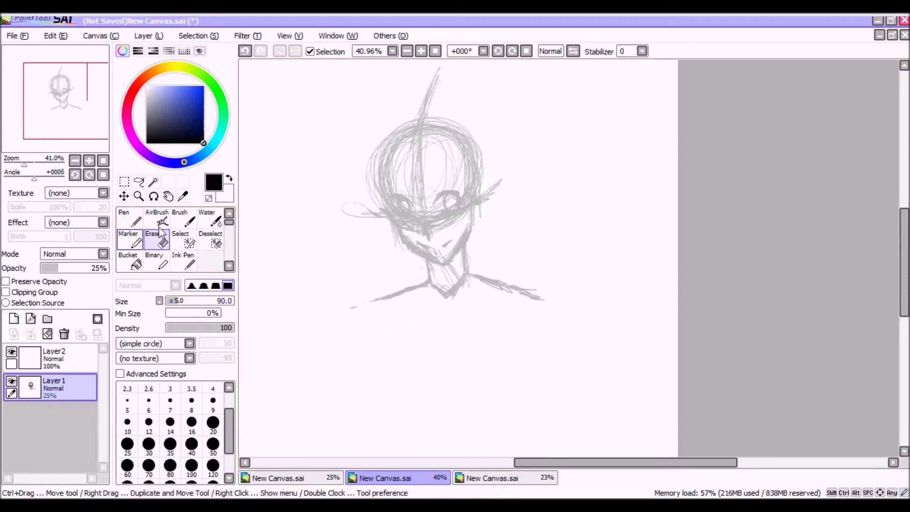
- With the Pen, redraw the left shoulder up to the neck and trace both neck sides
{"action": "left_click", "coordinate": [130, 219]}
{"action": "left_click_drag", "start_coordinate": [403, 288], "coordinate": [380, 303]}
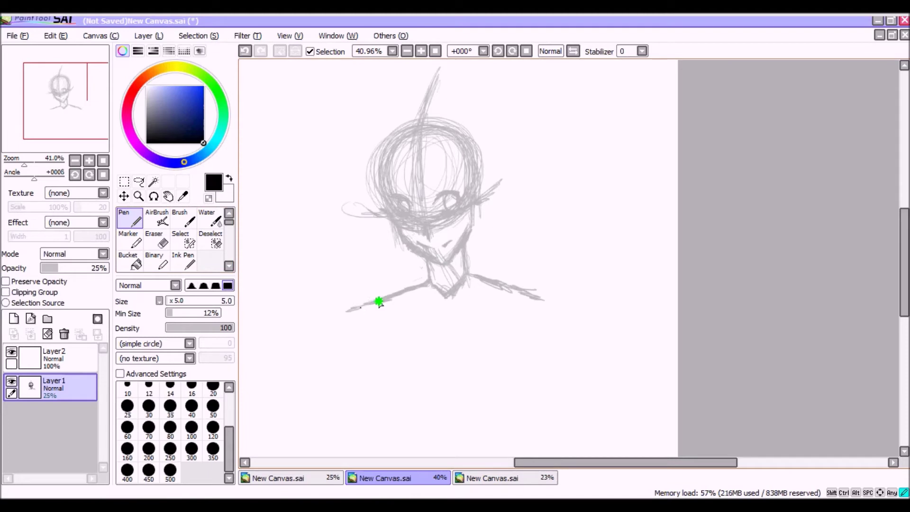
{"action": "left_click_drag", "start_coordinate": [433, 266], "coordinate": [422, 287]}
{"action": "mouse_move", "coordinate": [466, 254]}
{"action": "left_mouse_down"}
{"action": "mouse_move", "coordinate": [467, 279]}
{"action": "mouse_move", "coordinate": [542, 313]}
{"action": "left_mouse_up"}
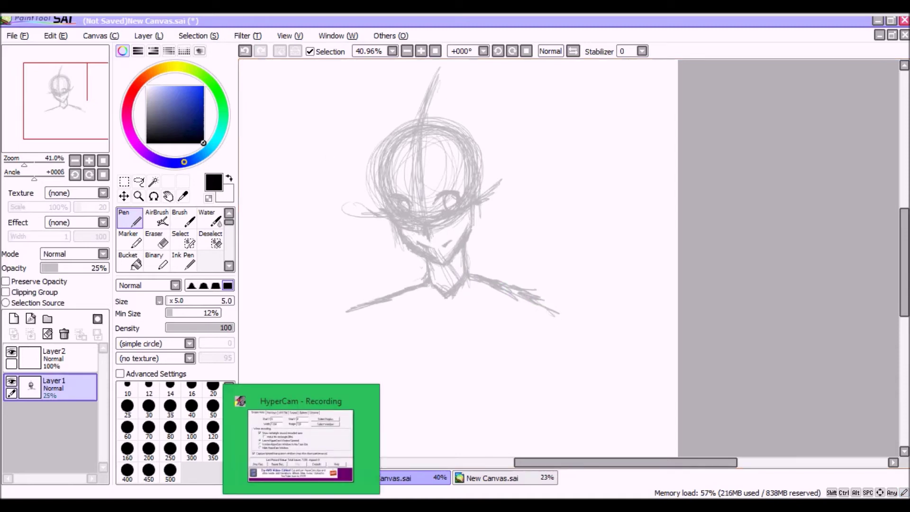
{"action": "left_click", "coordinate": [311, 441]}
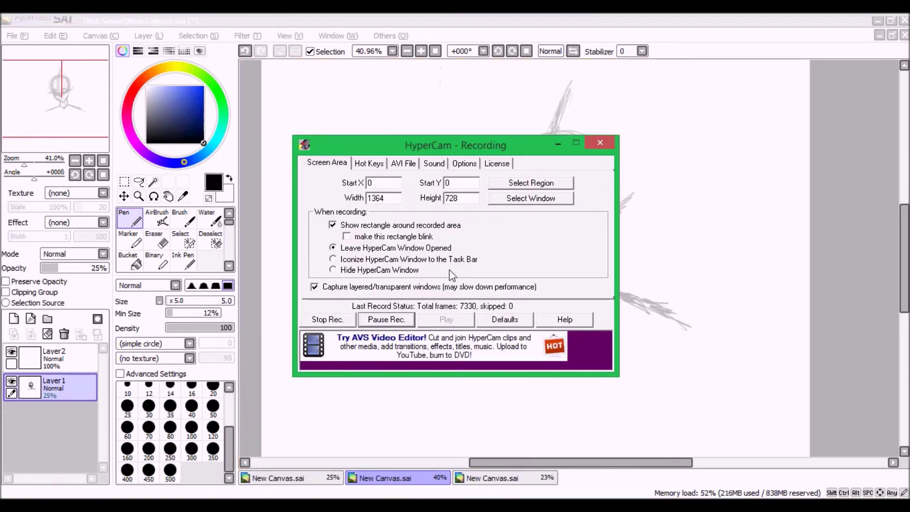
{"action": "left_click", "coordinate": [560, 142]}
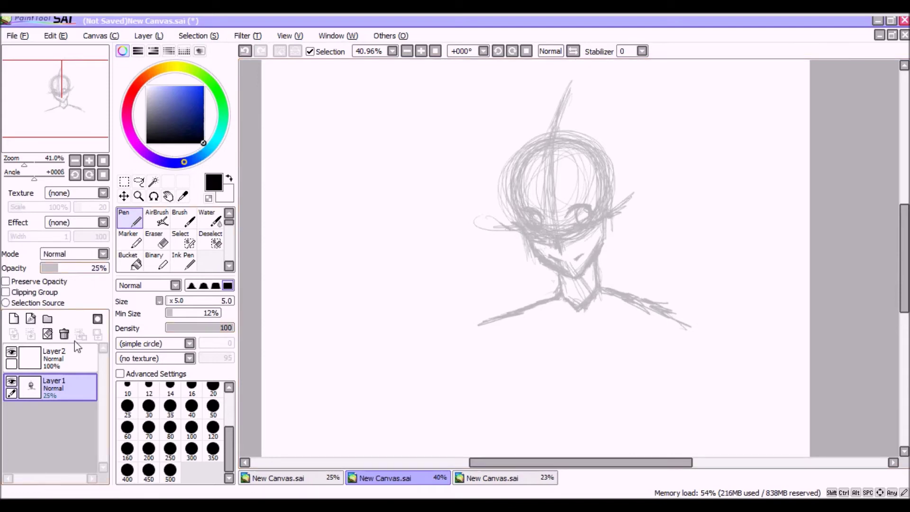
- Make Layer2 active, try the rectangular and lasso selections, then return to the Pen
{"action": "left_click", "coordinate": [67, 361]}
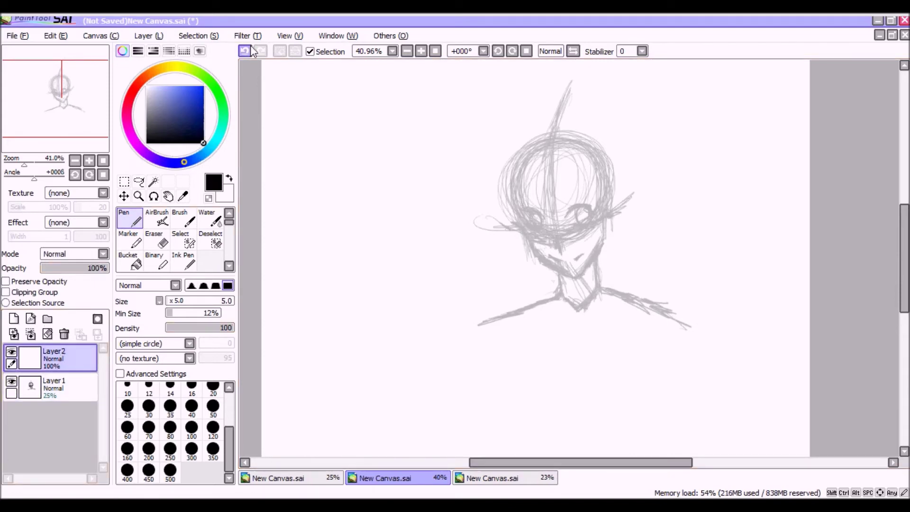
{"action": "left_click_drag", "start_coordinate": [88, 119], "coordinate": [86, 115]}
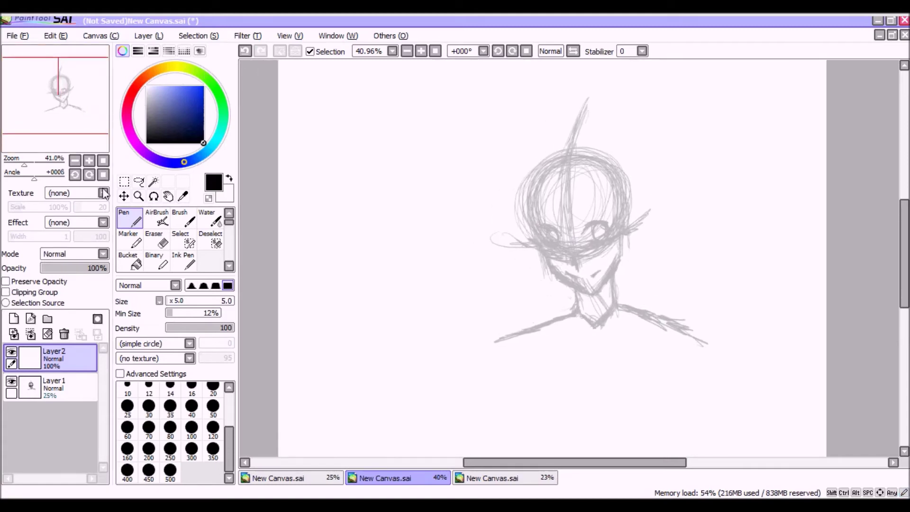
{"action": "left_click", "coordinate": [124, 181]}
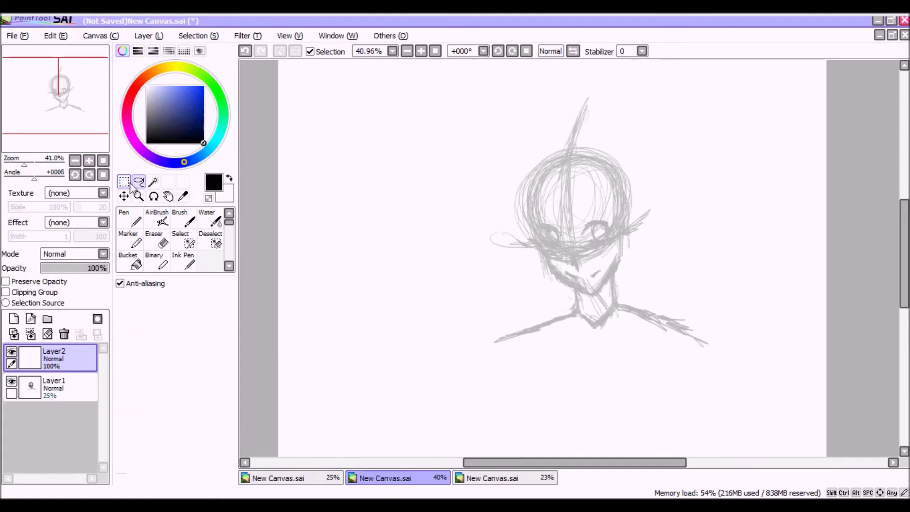
{"action": "left_click", "coordinate": [138, 183]}
{"action": "left_click", "coordinate": [125, 182]}
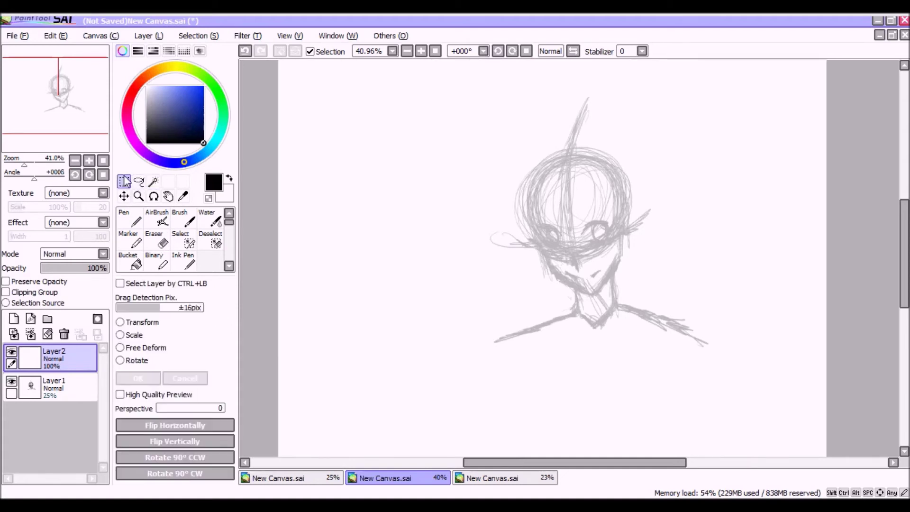
{"action": "left_click", "coordinate": [130, 219]}
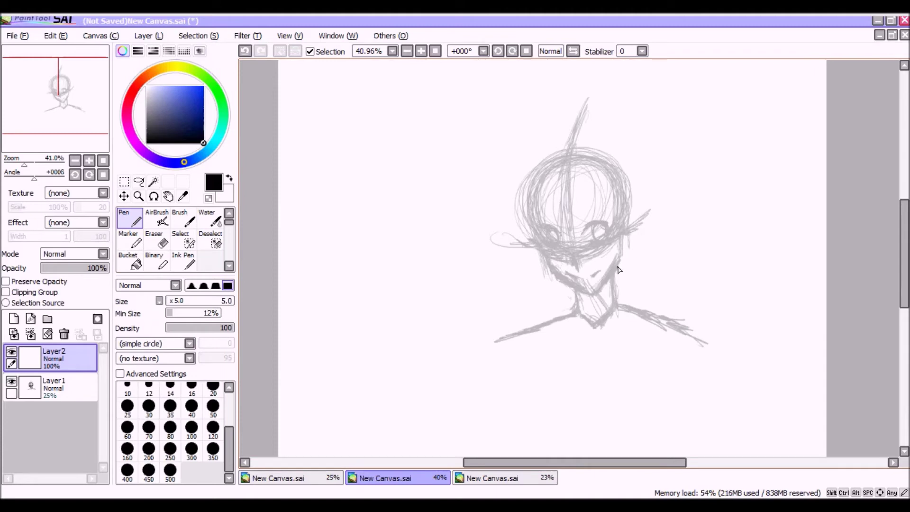
- Mirror and restore the canvas, then sketch an ear right of the face and undo it
{"action": "left_click", "coordinate": [573, 52]}
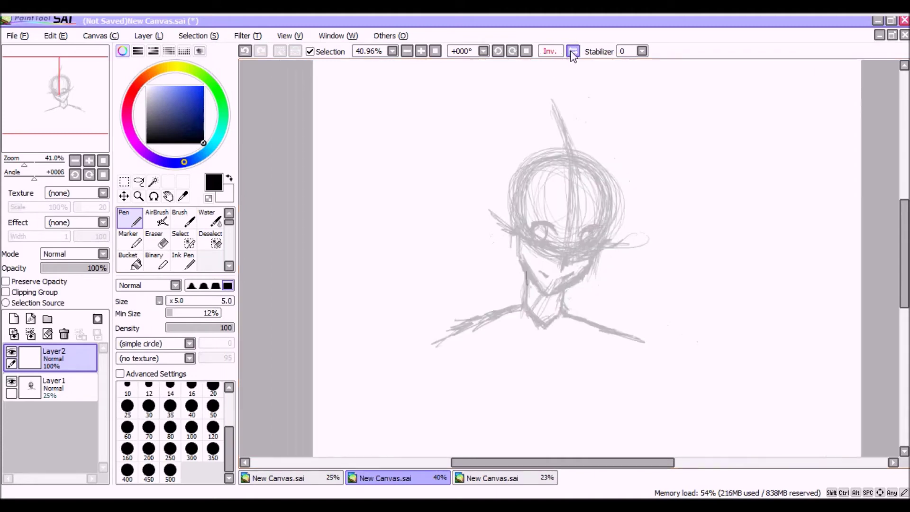
{"action": "left_click", "coordinate": [573, 51]}
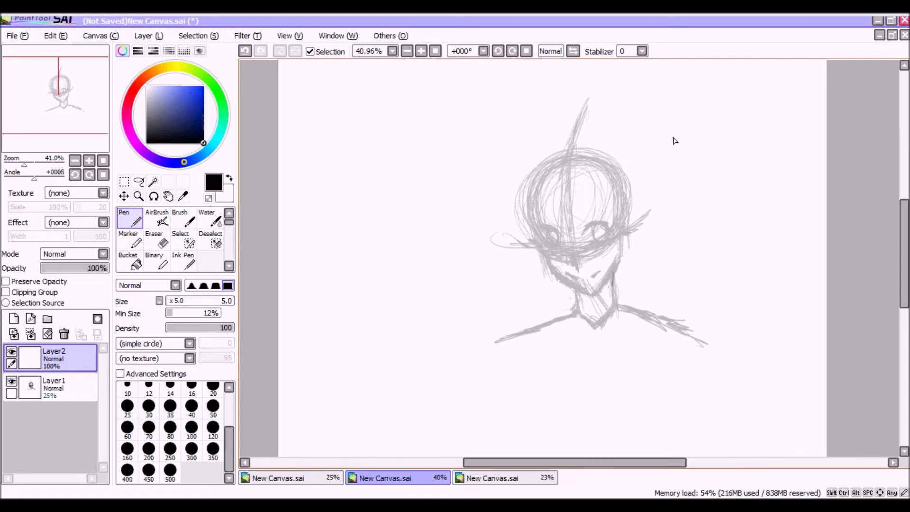
{"action": "left_click_drag", "start_coordinate": [625, 230], "coordinate": [633, 241]}
{"action": "left_click", "coordinate": [245, 52]}
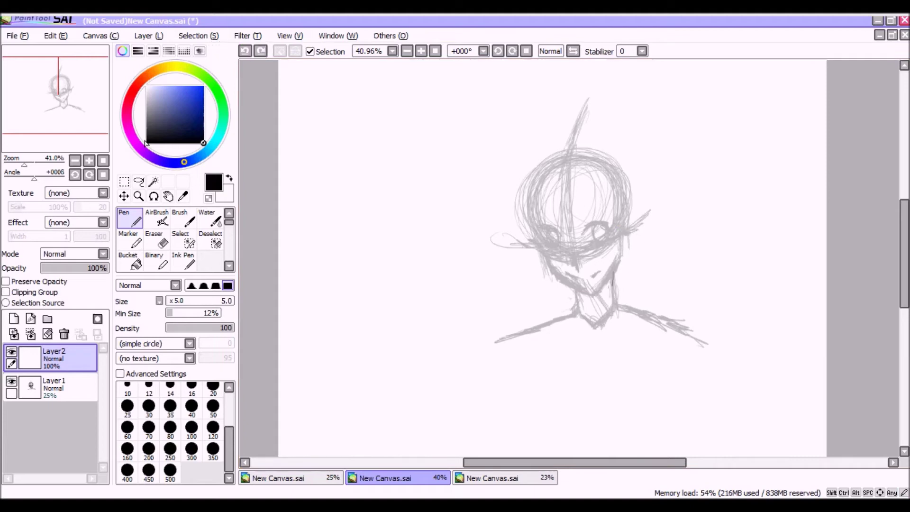
- On Layer1, add faint strokes near the ear and along the head's upper-left outline
{"action": "left_click", "coordinate": [53, 385]}
{"action": "mouse_move", "coordinate": [623, 234]}
{"action": "left_mouse_down"}
{"action": "mouse_move", "coordinate": [633, 239]}
{"action": "mouse_move", "coordinate": [621, 250]}
{"action": "left_mouse_up"}
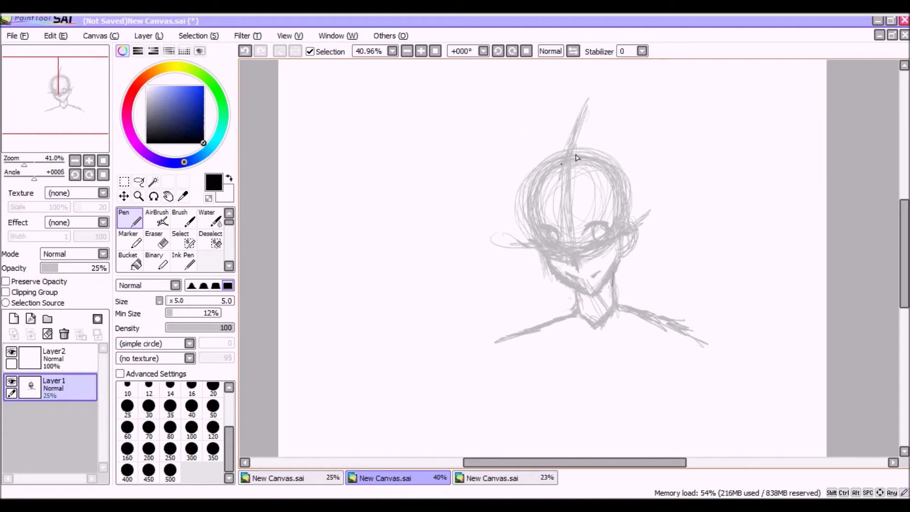
{"action": "mouse_move", "coordinate": [546, 158]}
{"action": "left_mouse_down"}
{"action": "mouse_move", "coordinate": [534, 183]}
{"action": "mouse_move", "coordinate": [539, 167]}
{"action": "left_mouse_up"}
{"action": "mouse_move", "coordinate": [88, 107]}
{"action": "left_mouse_down"}
{"action": "mouse_move", "coordinate": [87, 96]}
{"action": "mouse_move", "coordinate": [102, 99]}
{"action": "mouse_move", "coordinate": [94, 112]}
{"action": "left_mouse_up"}
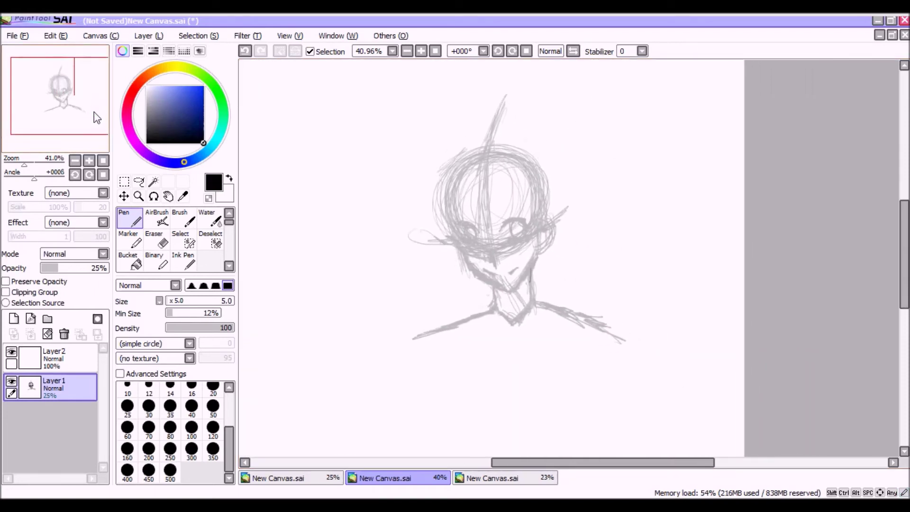
{"action": "left_click", "coordinate": [122, 52]}
{"action": "left_click", "coordinate": [121, 51]}
{"action": "mouse_move", "coordinate": [81, 86]}
{"action": "left_mouse_down"}
{"action": "mouse_move", "coordinate": [57, 95]}
{"action": "mouse_move", "coordinate": [67, 95]}
{"action": "left_mouse_up"}
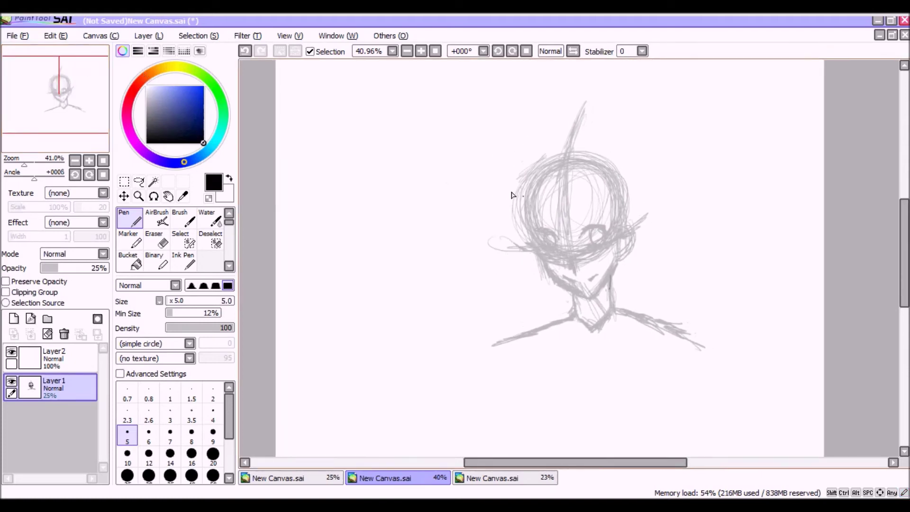
- Draw light hair strokes falling down the left and right sides of the head to the neck
{"action": "mouse_move", "coordinate": [498, 193]}
{"action": "left_mouse_down"}
{"action": "mouse_move", "coordinate": [510, 209]}
{"action": "mouse_move", "coordinate": [549, 157]}
{"action": "mouse_move", "coordinate": [519, 195]}
{"action": "mouse_move", "coordinate": [521, 264]}
{"action": "mouse_move", "coordinate": [532, 272]}
{"action": "mouse_move", "coordinate": [516, 190]}
{"action": "mouse_move", "coordinate": [517, 246]}
{"action": "mouse_move", "coordinate": [540, 310]}
{"action": "left_mouse_up"}
{"action": "left_click_drag", "start_coordinate": [622, 189], "coordinate": [639, 284]}
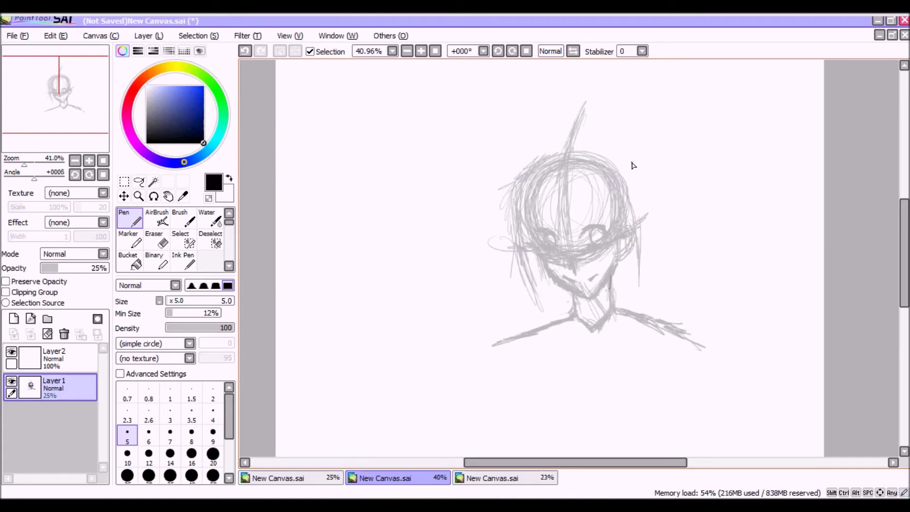
{"action": "mouse_move", "coordinate": [614, 157]}
{"action": "left_mouse_down"}
{"action": "mouse_move", "coordinate": [647, 217]}
{"action": "mouse_move", "coordinate": [651, 268]}
{"action": "mouse_move", "coordinate": [649, 260]}
{"action": "mouse_move", "coordinate": [640, 304]}
{"action": "mouse_move", "coordinate": [646, 276]}
{"action": "left_mouse_up"}
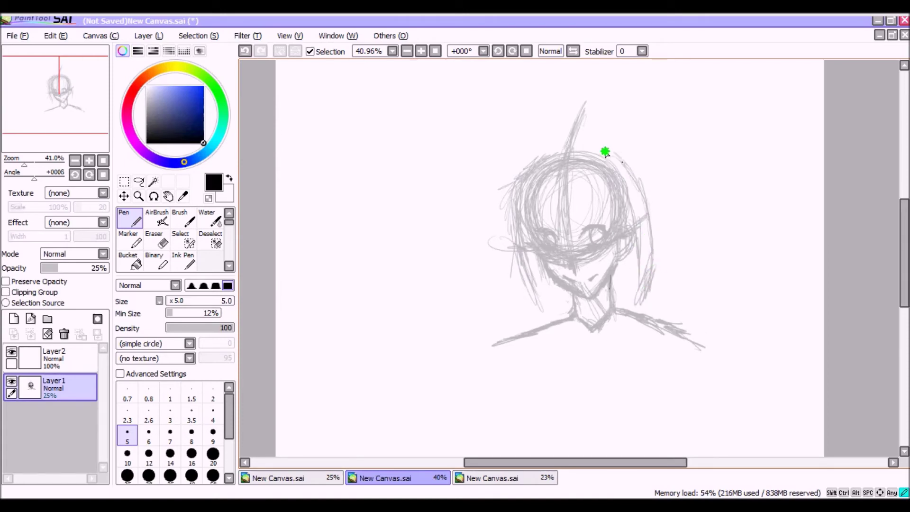
{"action": "mouse_move", "coordinate": [513, 246]}
{"action": "left_mouse_down"}
{"action": "mouse_move", "coordinate": [512, 230]}
{"action": "mouse_move", "coordinate": [517, 286]}
{"action": "mouse_move", "coordinate": [528, 301]}
{"action": "mouse_move", "coordinate": [518, 270]}
{"action": "mouse_move", "coordinate": [543, 310]}
{"action": "left_mouse_up"}
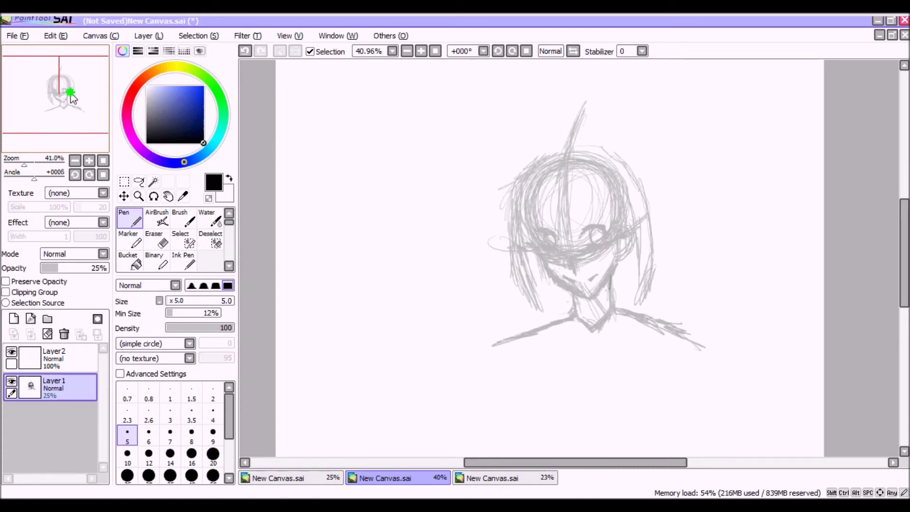
{"action": "left_click_drag", "start_coordinate": [72, 97], "coordinate": [73, 100]}
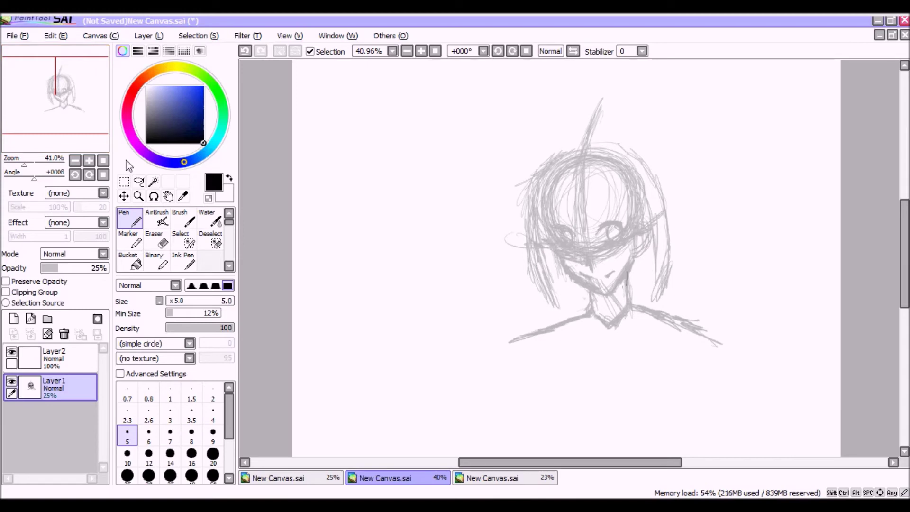
{"action": "left_click", "coordinate": [516, 116]}
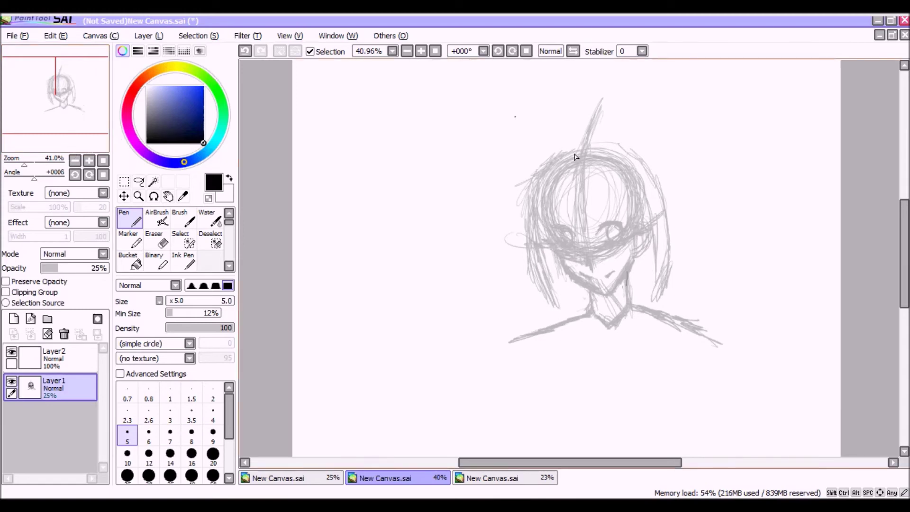
{"action": "left_click_drag", "start_coordinate": [521, 196], "coordinate": [522, 239]}
{"action": "mouse_move", "coordinate": [653, 184]}
{"action": "left_mouse_down"}
{"action": "mouse_move", "coordinate": [672, 238]}
{"action": "mouse_move", "coordinate": [662, 300]}
{"action": "left_mouse_up"}
{"action": "mouse_move", "coordinate": [557, 287]}
{"action": "left_mouse_down"}
{"action": "mouse_move", "coordinate": [559, 301]}
{"action": "mouse_move", "coordinate": [557, 260]}
{"action": "left_mouse_up"}
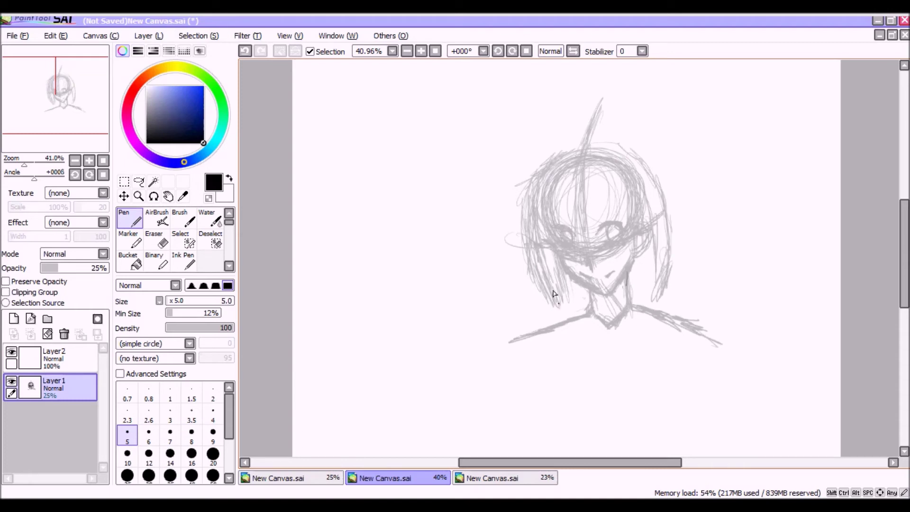
- Add short strokes over the face and from the hair to the right cheek
{"action": "mouse_move", "coordinate": [553, 294]}
{"action": "left_mouse_down"}
{"action": "mouse_move", "coordinate": [561, 283]}
{"action": "mouse_move", "coordinate": [575, 297]}
{"action": "mouse_move", "coordinate": [572, 283]}
{"action": "left_mouse_up"}
{"action": "mouse_move", "coordinate": [571, 283]}
{"action": "left_mouse_down"}
{"action": "mouse_move", "coordinate": [565, 222]}
{"action": "mouse_move", "coordinate": [585, 254]}
{"action": "mouse_move", "coordinate": [570, 216]}
{"action": "mouse_move", "coordinate": [563, 236]}
{"action": "mouse_move", "coordinate": [595, 261]}
{"action": "mouse_move", "coordinate": [565, 193]}
{"action": "mouse_move", "coordinate": [598, 264]}
{"action": "mouse_move", "coordinate": [580, 203]}
{"action": "left_mouse_up"}
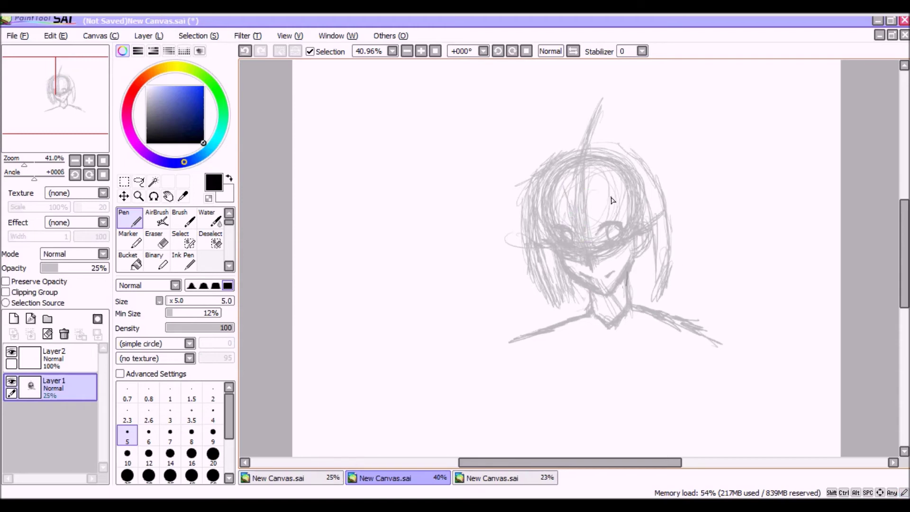
{"action": "left_click_drag", "start_coordinate": [639, 256], "coordinate": [643, 270]}
{"action": "left_click_drag", "start_coordinate": [644, 271], "coordinate": [645, 278]}
{"action": "mouse_move", "coordinate": [641, 273]}
{"action": "left_mouse_down"}
{"action": "mouse_move", "coordinate": [632, 264]}
{"action": "mouse_move", "coordinate": [671, 282]}
{"action": "mouse_move", "coordinate": [653, 293]}
{"action": "left_mouse_up"}
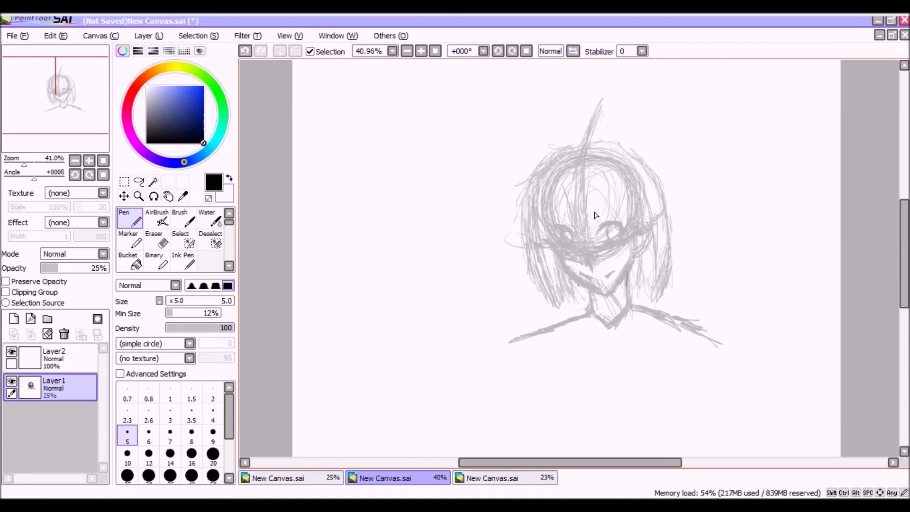
{"action": "left_click", "coordinate": [53, 358]}
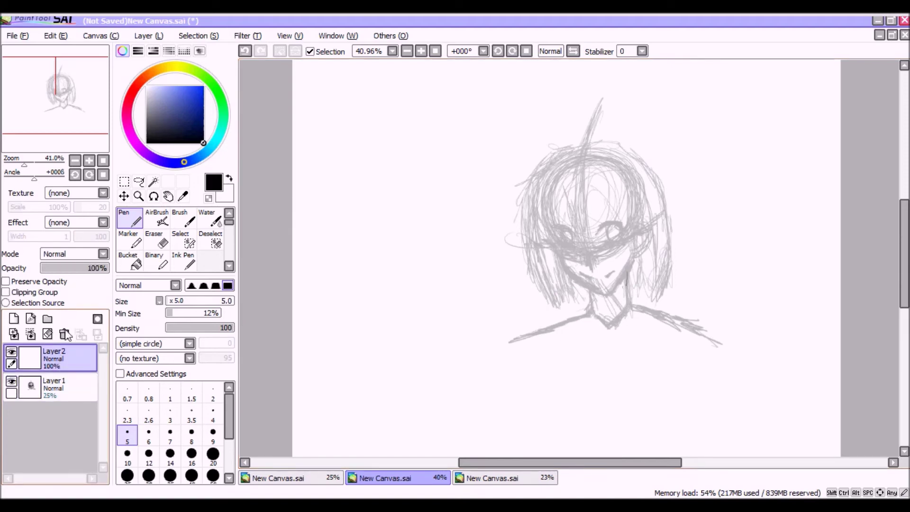
{"action": "left_click", "coordinate": [54, 388]}
{"action": "left_click", "coordinate": [69, 360]}
{"action": "left_click_drag", "start_coordinate": [23, 162], "coordinate": [29, 162]}
{"action": "mouse_move", "coordinate": [54, 110]}
{"action": "left_mouse_down"}
{"action": "mouse_move", "coordinate": [64, 106]}
{"action": "mouse_move", "coordinate": [55, 107]}
{"action": "left_mouse_up"}
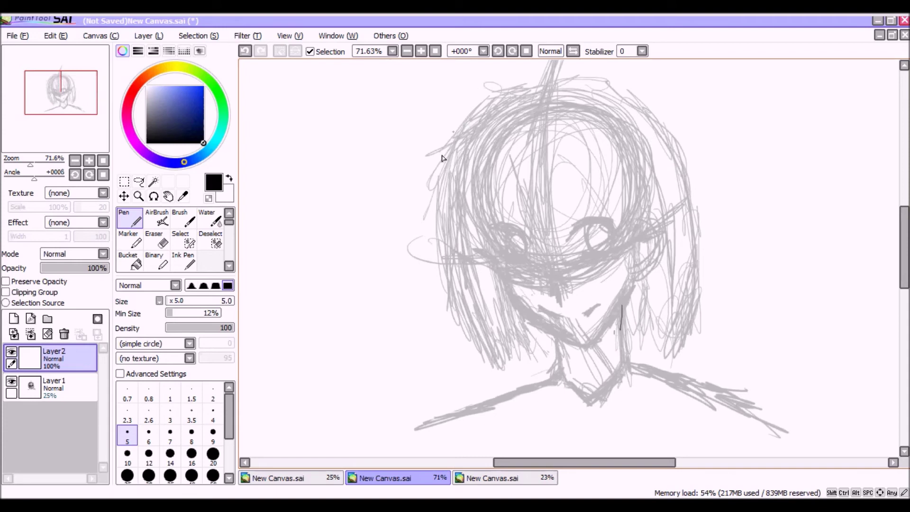
{"action": "left_click_drag", "start_coordinate": [463, 187], "coordinate": [493, 249]}
{"action": "left_click_drag", "start_coordinate": [479, 204], "coordinate": [511, 251]}
{"action": "left_click_drag", "start_coordinate": [510, 205], "coordinate": [525, 262]}
{"action": "left_click", "coordinate": [245, 51]}
{"action": "left_click", "coordinate": [245, 51]}
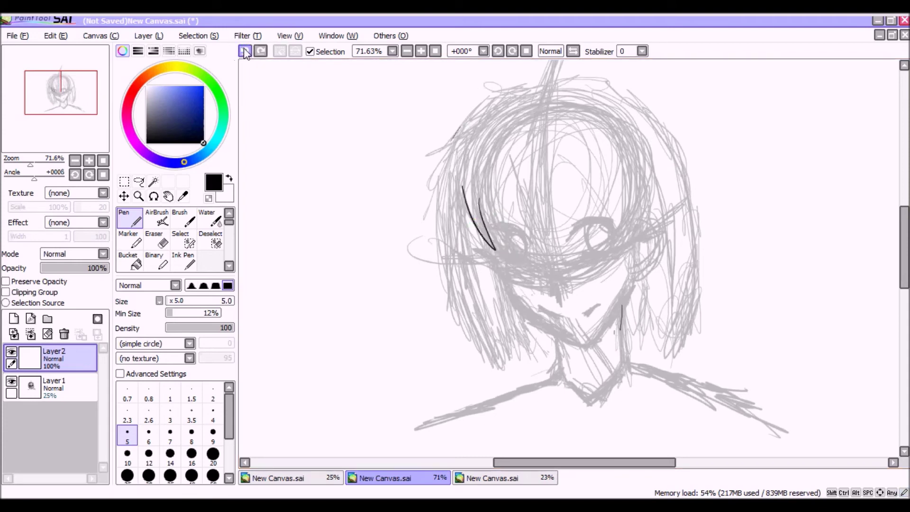
{"action": "left_click", "coordinate": [245, 51]}
{"action": "left_click", "coordinate": [245, 51]}
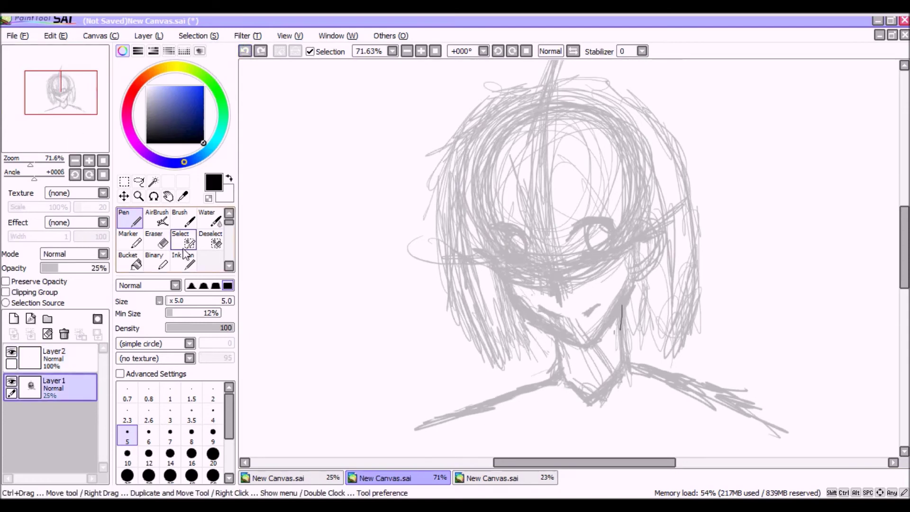
{"action": "left_click", "coordinate": [157, 241]}
{"action": "left_click_drag", "start_coordinate": [625, 311], "coordinate": [619, 329]}
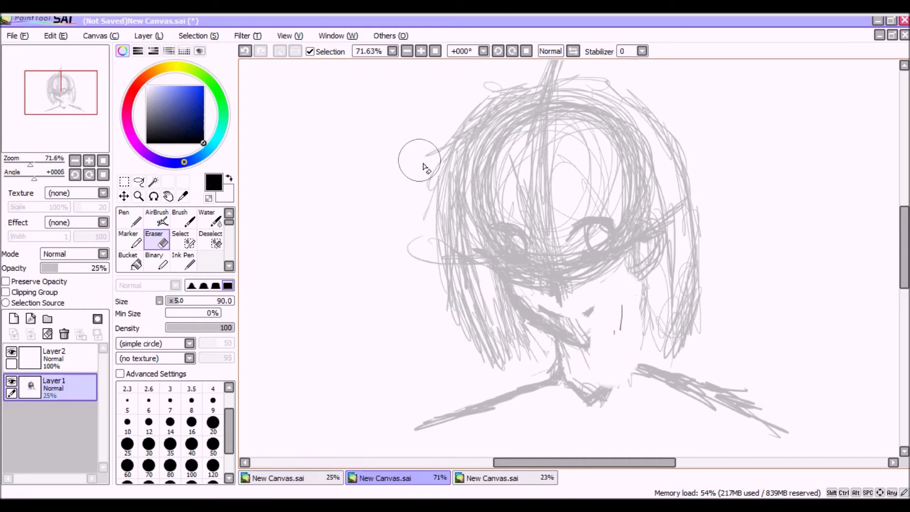
{"action": "left_click", "coordinate": [246, 51]}
{"action": "left_click", "coordinate": [57, 358]}
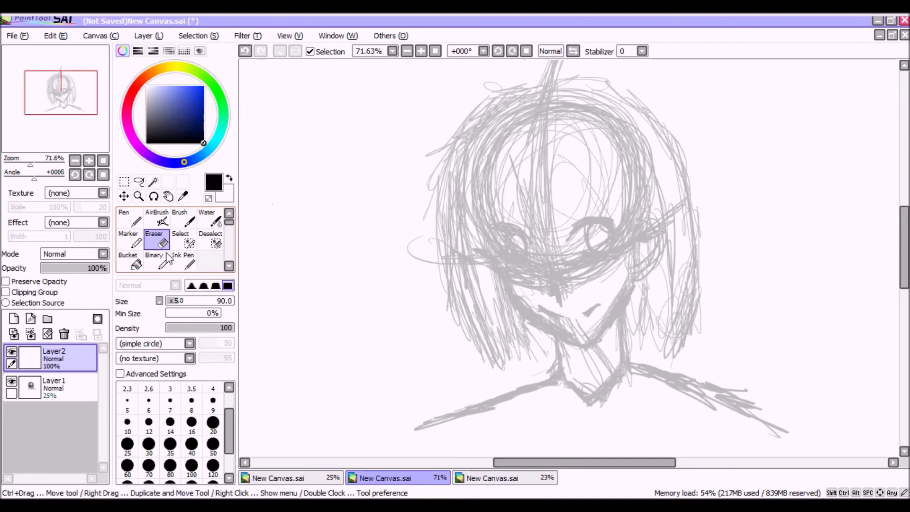
{"action": "left_click", "coordinate": [127, 219]}
{"action": "mouse_move", "coordinate": [335, 254]}
{"action": "left_mouse_down"}
{"action": "mouse_move", "coordinate": [319, 190]}
{"action": "mouse_move", "coordinate": [311, 202]}
{"action": "left_mouse_up"}
{"action": "left_click", "coordinate": [245, 51]}
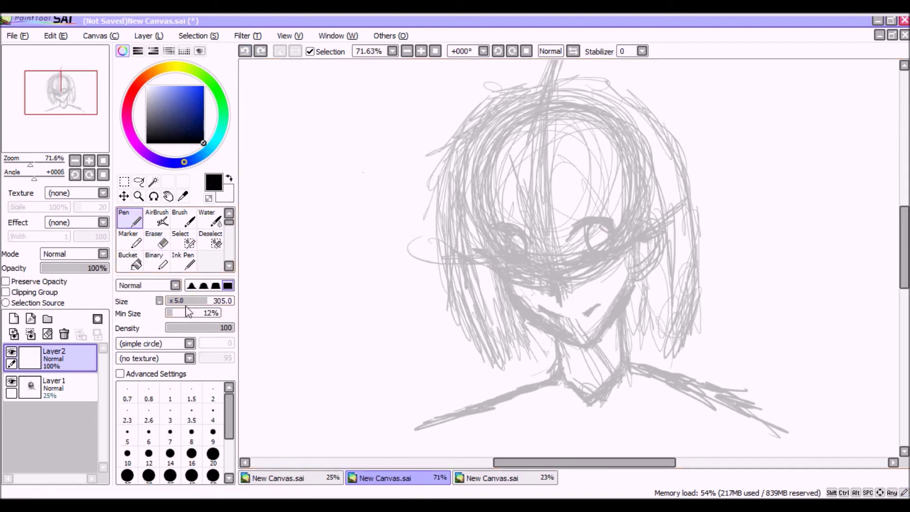
{"action": "left_click_drag", "start_coordinate": [184, 300], "coordinate": [175, 300]}
{"action": "left_click_drag", "start_coordinate": [286, 148], "coordinate": [327, 222]}
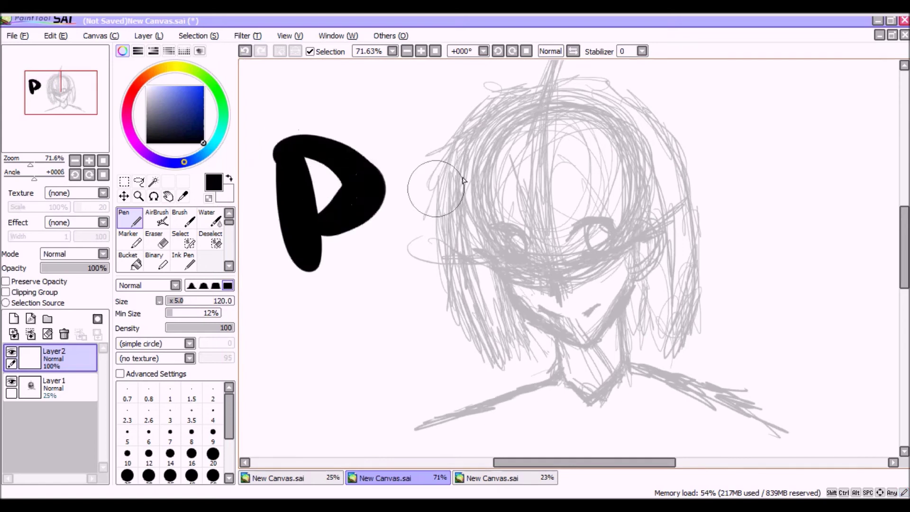
{"action": "left_click_drag", "start_coordinate": [443, 101], "coordinate": [489, 208]}
{"action": "left_click_drag", "start_coordinate": [391, 127], "coordinate": [533, 85]}
{"action": "left_click_drag", "start_coordinate": [718, 94], "coordinate": [483, 304]}
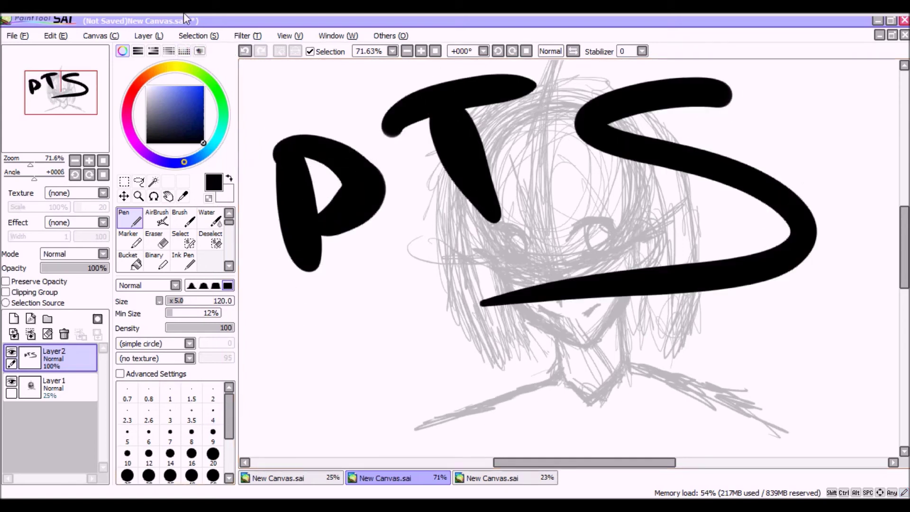
{"action": "left_click", "coordinate": [245, 51]}
{"action": "left_click", "coordinate": [245, 51]}
{"action": "left_click", "coordinate": [245, 51]}
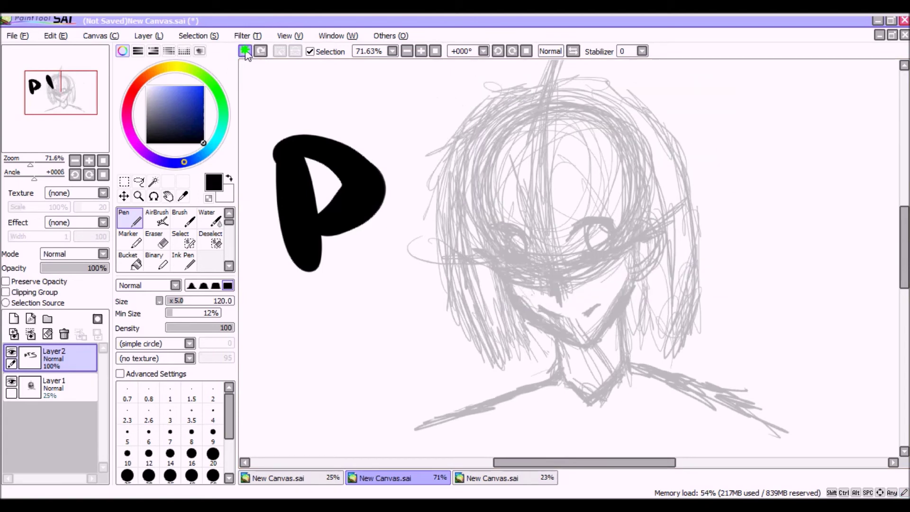
{"action": "left_click", "coordinate": [245, 51]}
{"action": "left_click", "coordinate": [246, 52]}
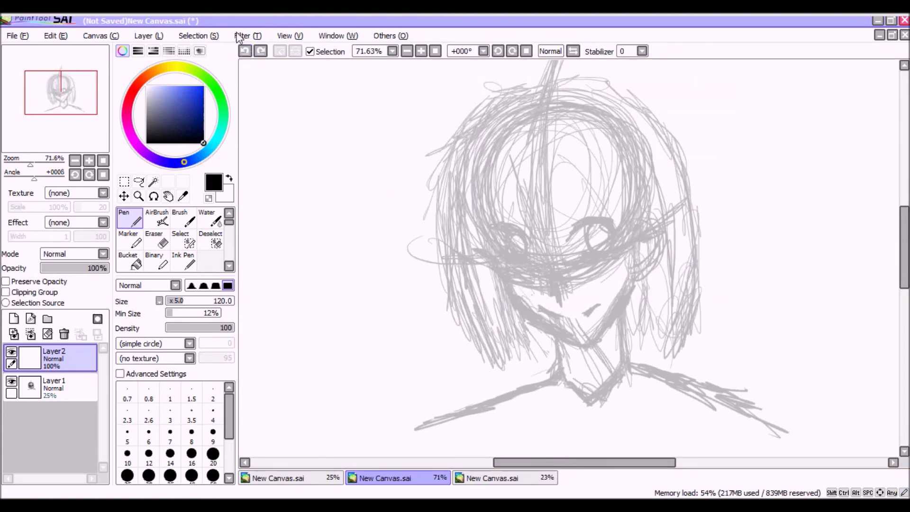
{"action": "mouse_move", "coordinate": [589, 71]}
{"action": "left_mouse_down"}
{"action": "mouse_move", "coordinate": [518, 83]}
{"action": "mouse_move", "coordinate": [670, 106]}
{"action": "mouse_move", "coordinate": [526, 80]}
{"action": "left_mouse_up"}
{"action": "left_click_drag", "start_coordinate": [446, 264], "coordinate": [742, 219]}
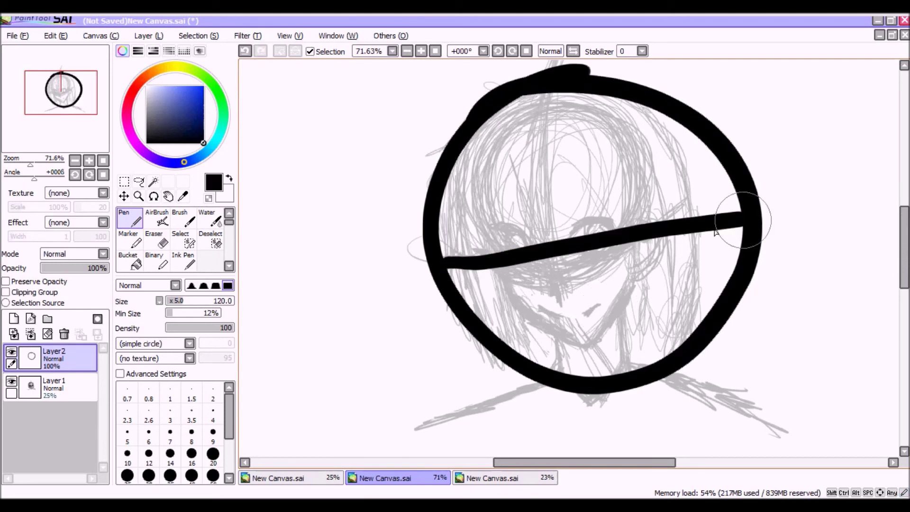
{"action": "mouse_move", "coordinate": [552, 101]}
{"action": "left_mouse_down"}
{"action": "mouse_move", "coordinate": [562, 265]}
{"action": "mouse_move", "coordinate": [598, 374]}
{"action": "left_mouse_up"}
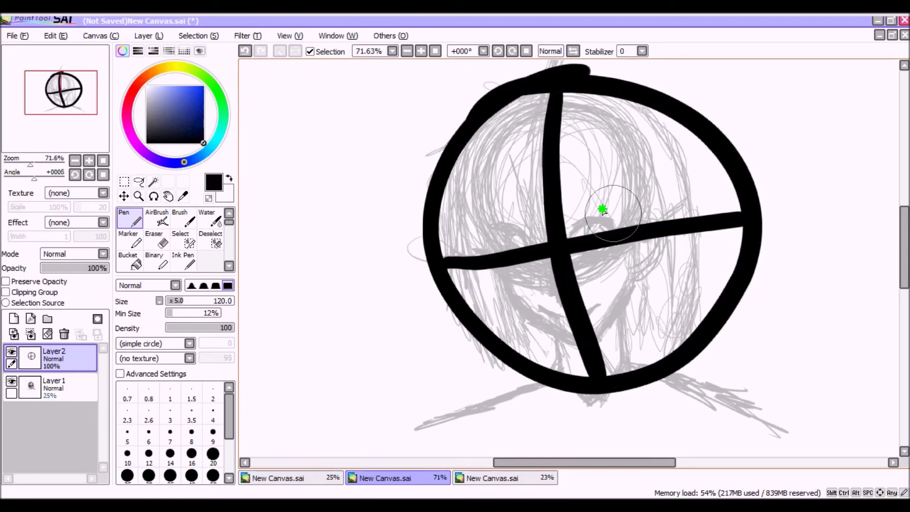
{"action": "left_click_drag", "start_coordinate": [604, 214], "coordinate": [676, 235]}
{"action": "mouse_move", "coordinate": [523, 227]}
{"action": "left_mouse_down"}
{"action": "mouse_move", "coordinate": [444, 203]}
{"action": "mouse_move", "coordinate": [470, 258]}
{"action": "left_mouse_up"}
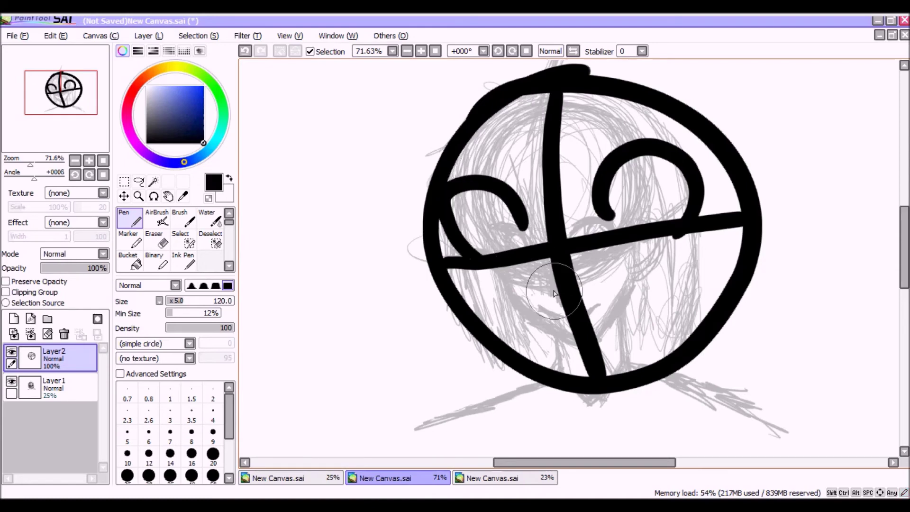
{"action": "left_click_drag", "start_coordinate": [529, 317], "coordinate": [559, 332]}
{"action": "left_click_drag", "start_coordinate": [638, 327], "coordinate": [654, 314]}
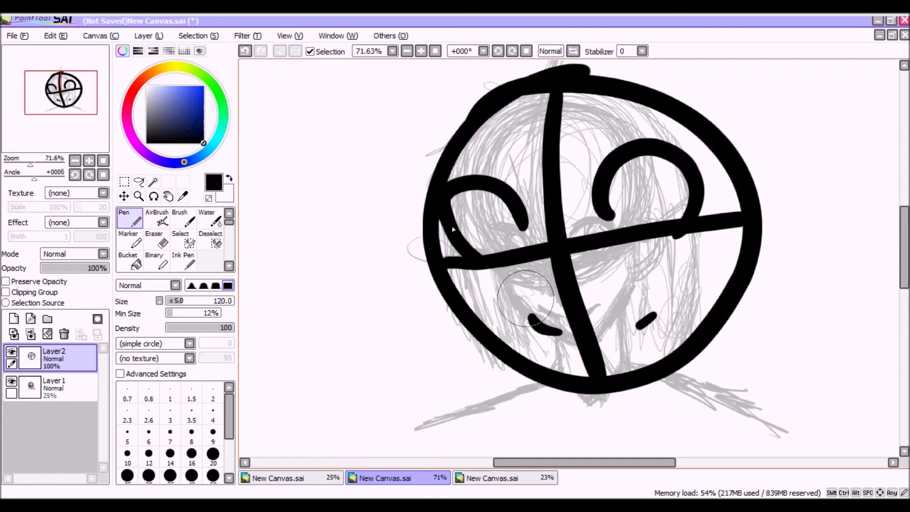
{"action": "left_click_drag", "start_coordinate": [65, 107], "coordinate": [76, 97]}
{"action": "mouse_move", "coordinate": [514, 156]}
{"action": "left_mouse_down"}
{"action": "mouse_move", "coordinate": [685, 166]}
{"action": "mouse_move", "coordinate": [688, 331]}
{"action": "left_mouse_up"}
{"action": "mouse_move", "coordinate": [380, 183]}
{"action": "left_mouse_down"}
{"action": "mouse_move", "coordinate": [356, 359]}
{"action": "mouse_move", "coordinate": [375, 374]}
{"action": "left_mouse_up"}
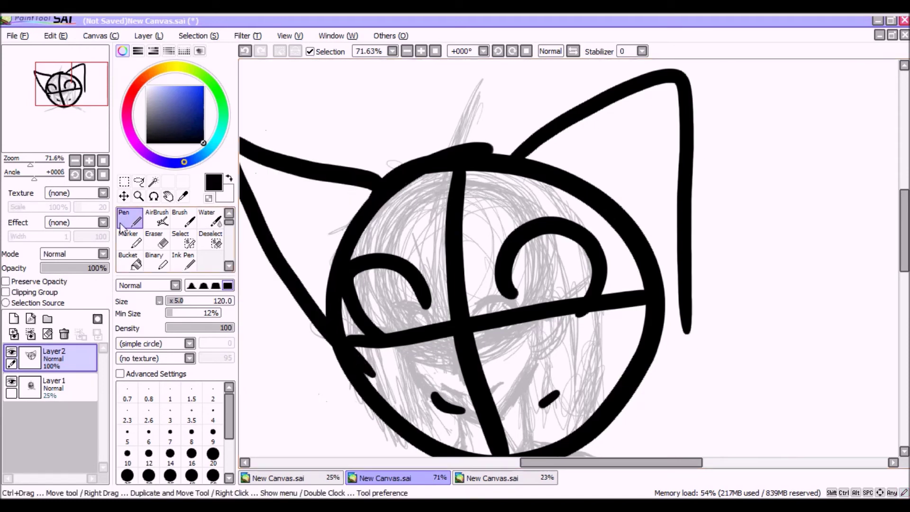
{"action": "left_click_drag", "start_coordinate": [54, 126], "coordinate": [58, 161]}
{"action": "left_click_drag", "start_coordinate": [411, 151], "coordinate": [428, 230]}
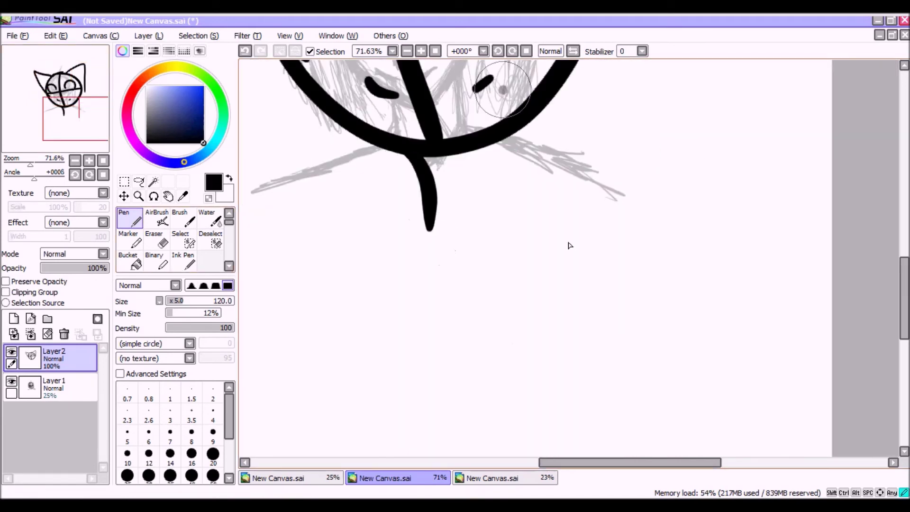
{"action": "left_click_drag", "start_coordinate": [504, 90], "coordinate": [564, 240]}
{"action": "left_click_drag", "start_coordinate": [88, 106], "coordinate": [77, 84]}
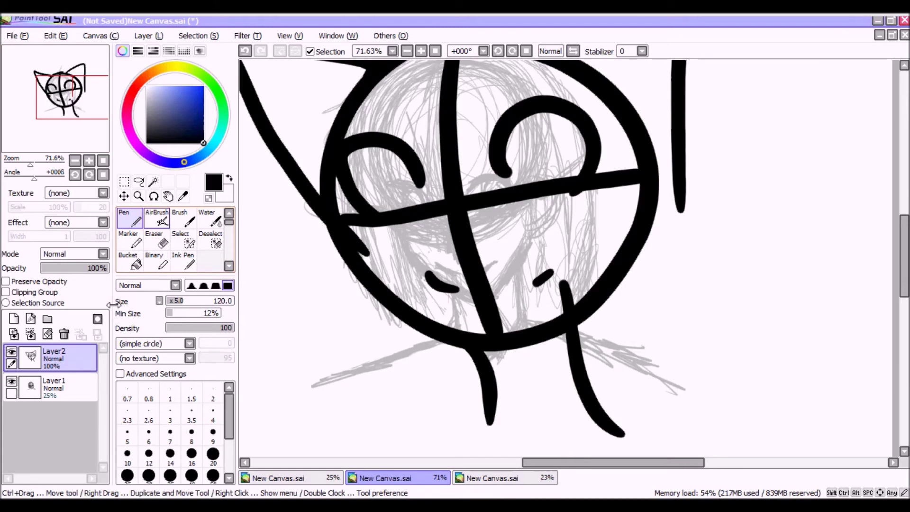
{"action": "left_click", "coordinate": [61, 335]}
{"action": "left_click", "coordinate": [13, 319]}
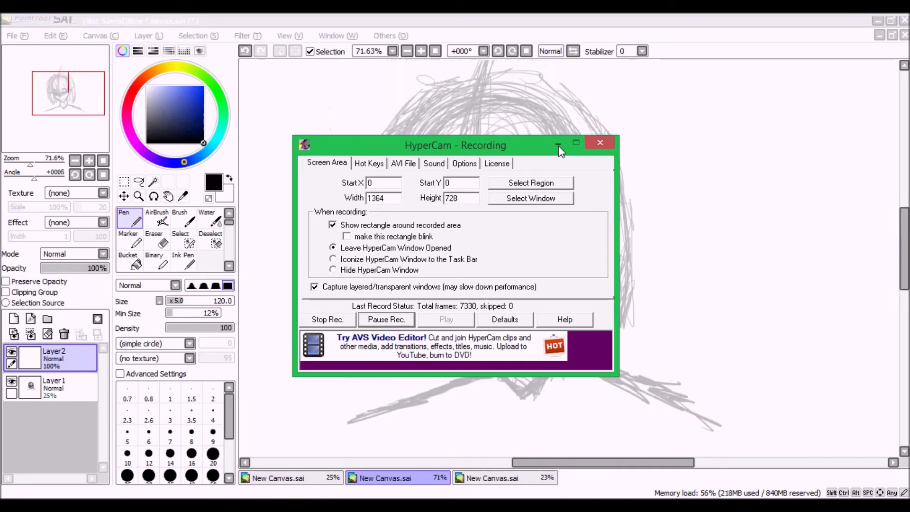
{"action": "left_click", "coordinate": [558, 144]}
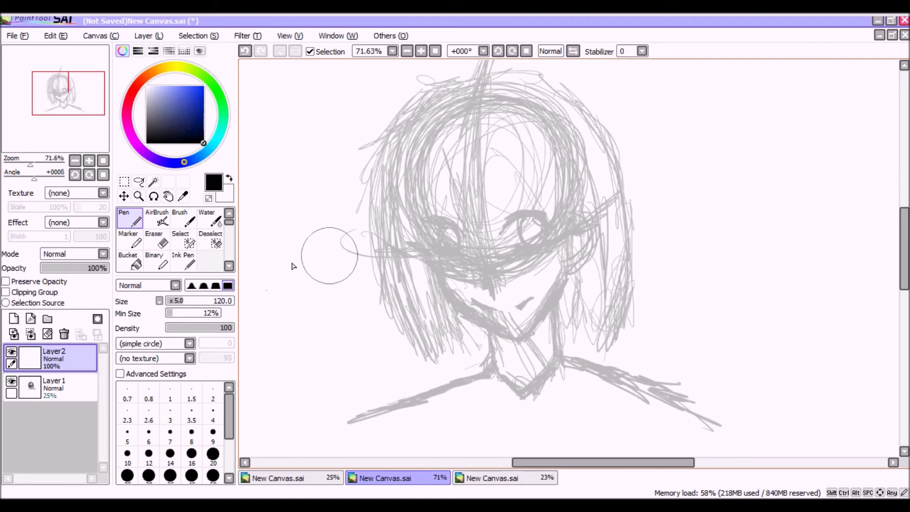
- Set the pen to size 10 and add a faint pencil line down the face on Layer1
{"action": "left_click_drag", "start_coordinate": [176, 302], "coordinate": [168, 306]}
{"action": "left_click", "coordinate": [127, 454]}
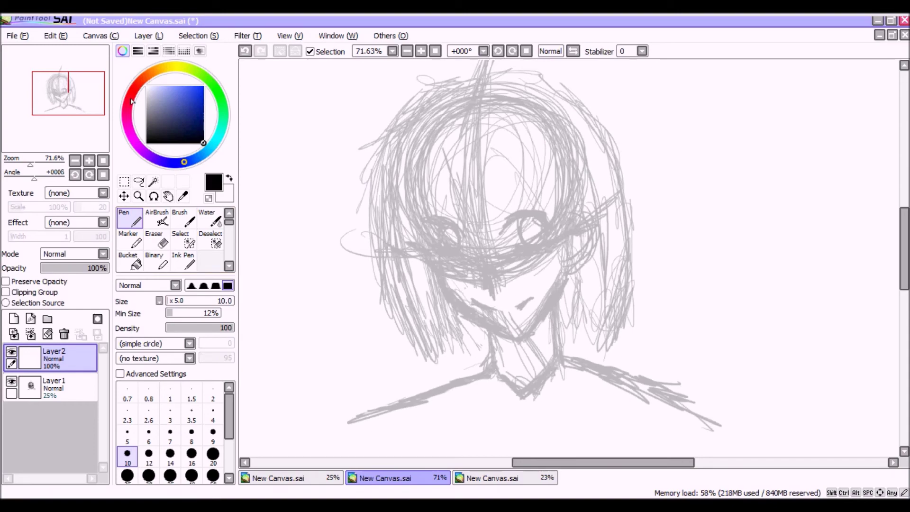
{"action": "mouse_move", "coordinate": [78, 95]}
{"action": "left_mouse_down"}
{"action": "mouse_move", "coordinate": [86, 87]}
{"action": "mouse_move", "coordinate": [93, 98]}
{"action": "left_mouse_up"}
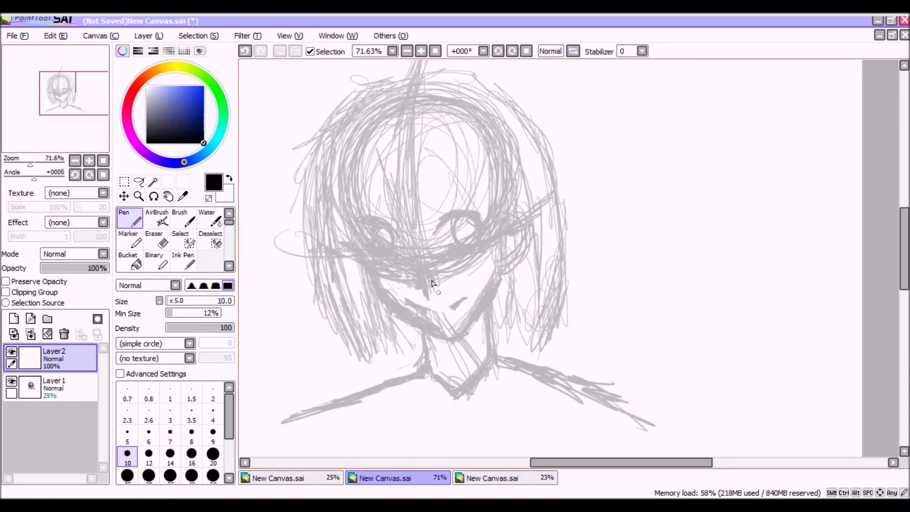
{"action": "left_click_drag", "start_coordinate": [425, 267], "coordinate": [435, 335]}
{"action": "left_click", "coordinate": [245, 50]}
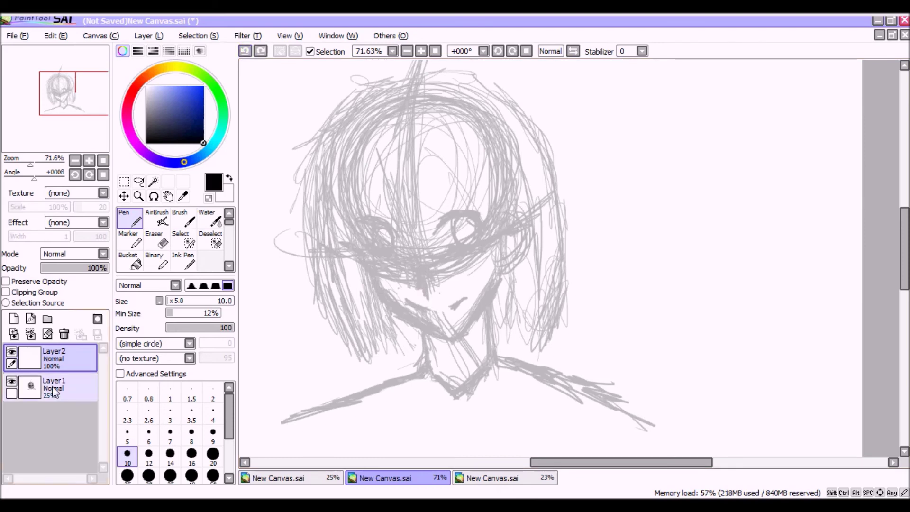
{"action": "left_click", "coordinate": [57, 400]}
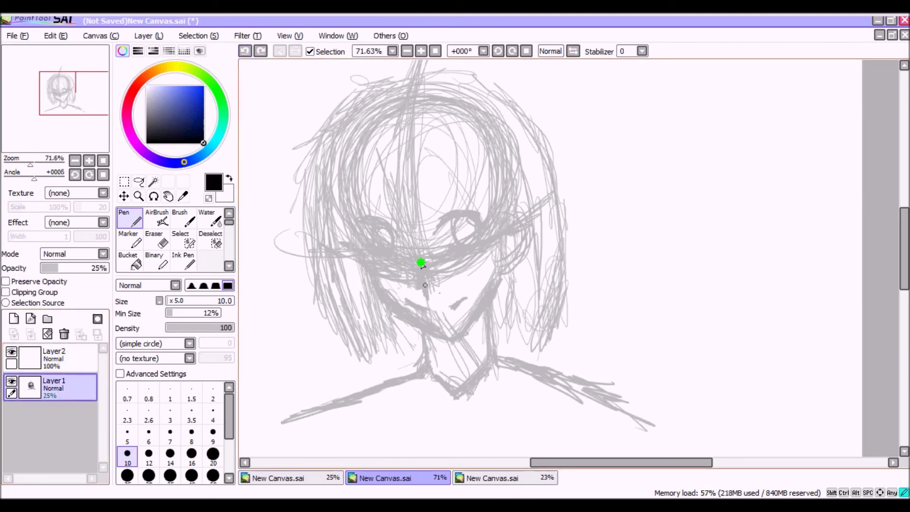
{"action": "left_click_drag", "start_coordinate": [422, 260], "coordinate": [435, 314]}
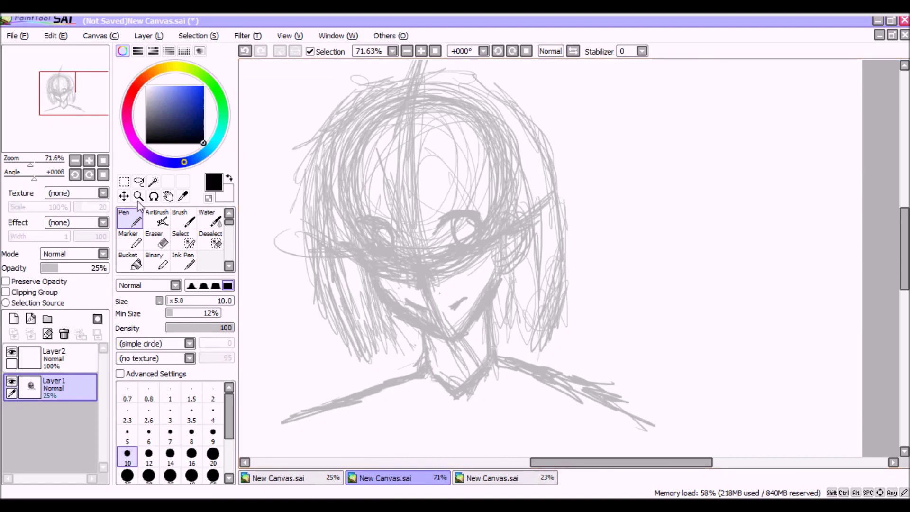
- Make Layer2 active and shrink the pen to size 65 with the [ key
{"action": "left_click", "coordinate": [54, 358]}
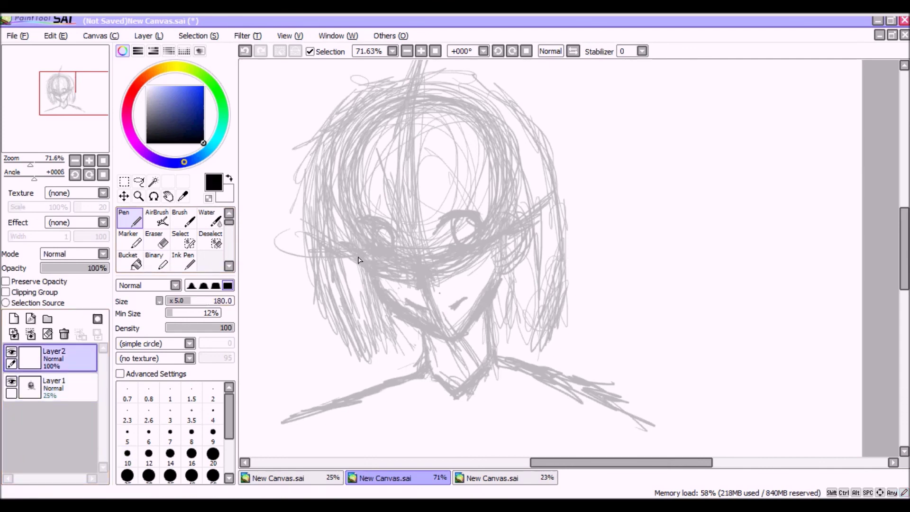
{"action": "key", "text": "bracketleft"}
{"action": "key", "text": "bracketleft"}
{"action": "key", "text": "bracketleft"}
{"action": "key", "text": "bracketleft"}
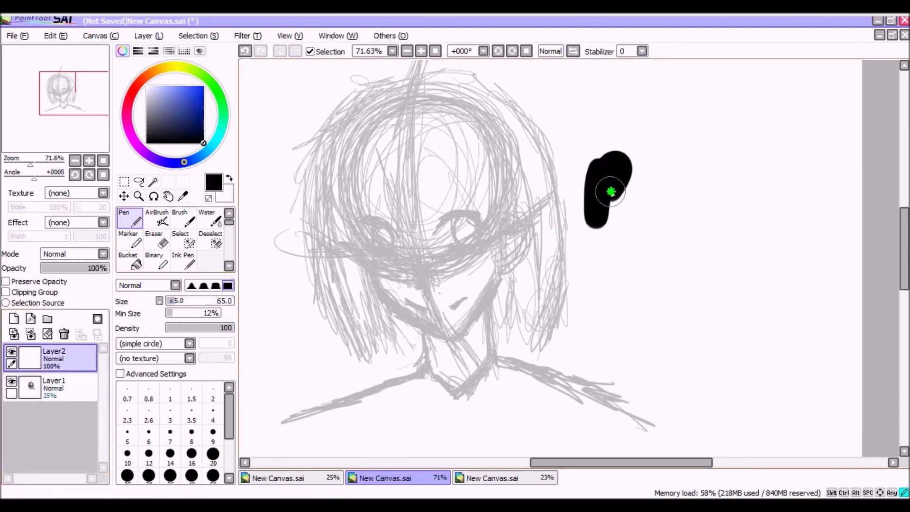